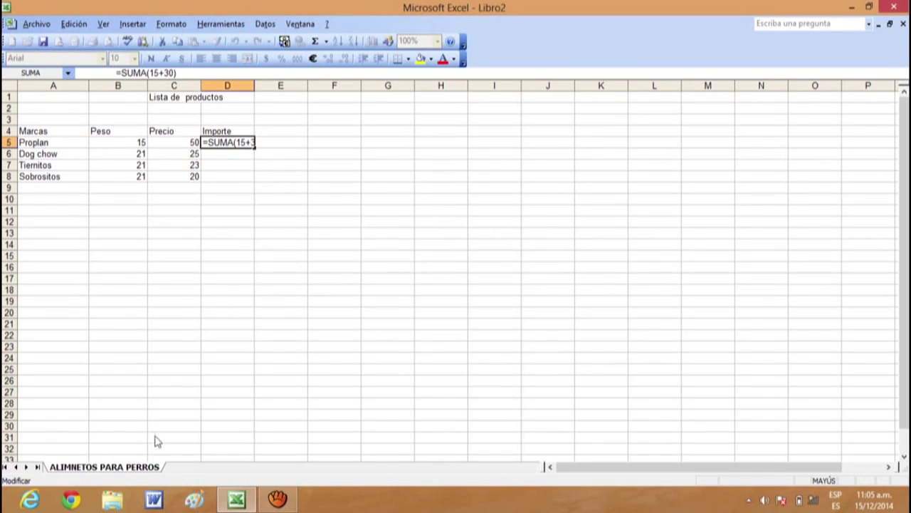
# - Replace the hard-coded 15+30 in D5 with =SUMA(B5+C5), so Proplan's Importe shows 65
pyautogui.click(175, 73)
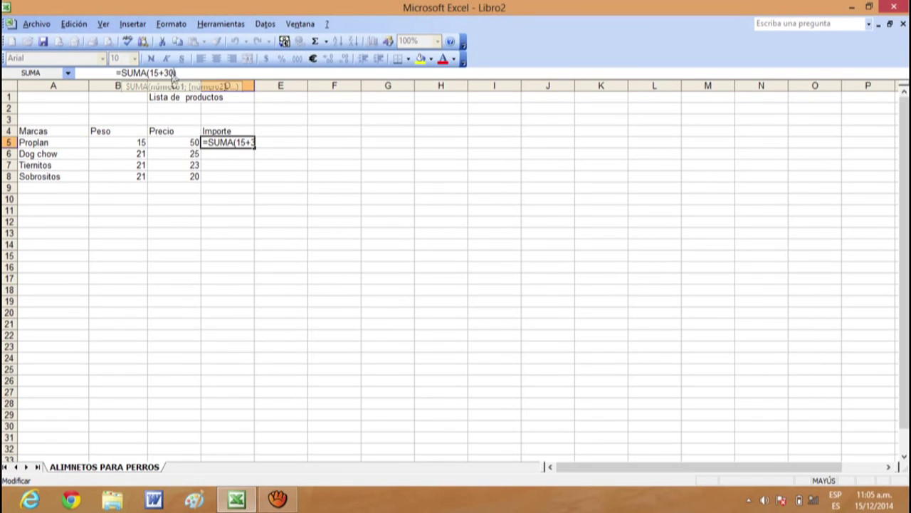
pyautogui.press('BackSpace')
pyautogui.press('BackSpace')
pyautogui.press('BackSpace')
pyautogui.press('BackSpace')
pyautogui.press('BackSpace')
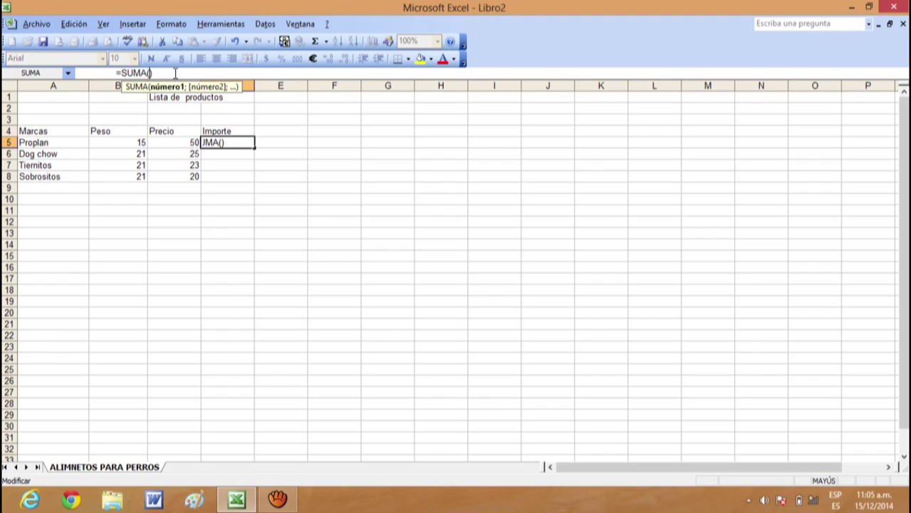
pyautogui.write('B5+')
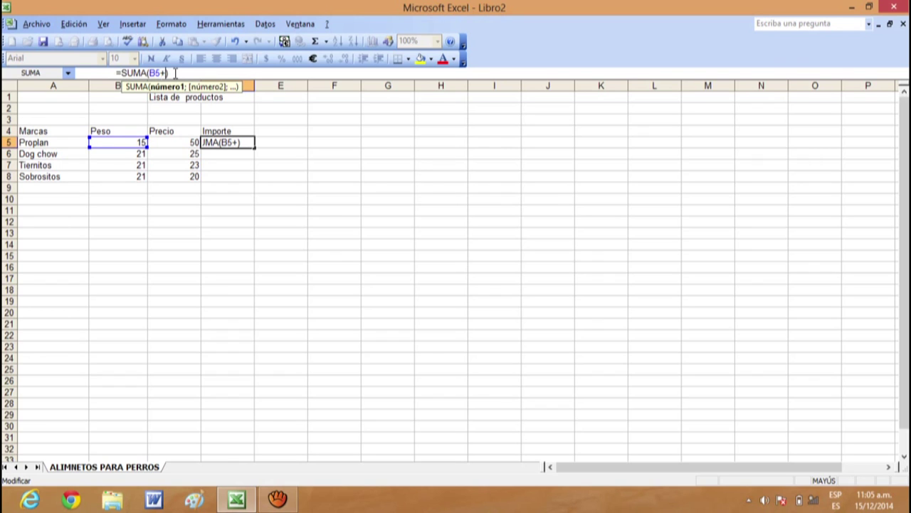
pyautogui.write('C5')
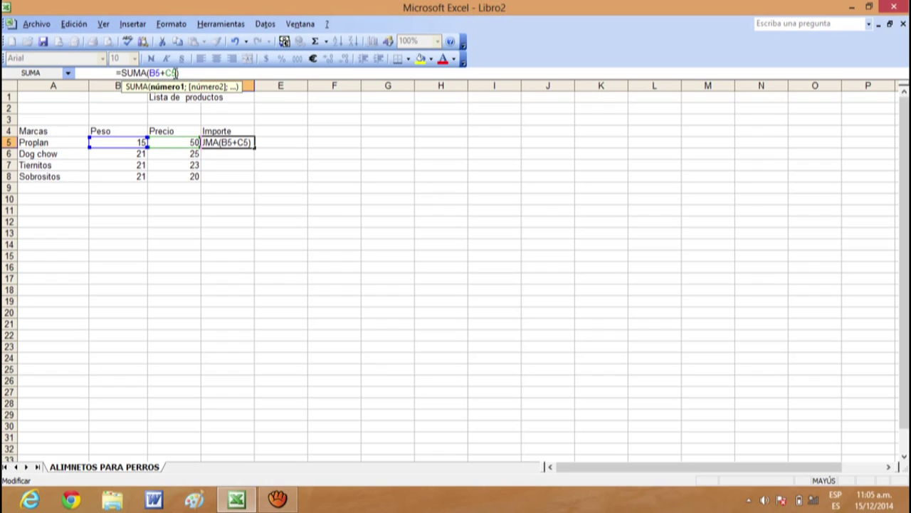
pyautogui.press('Return')
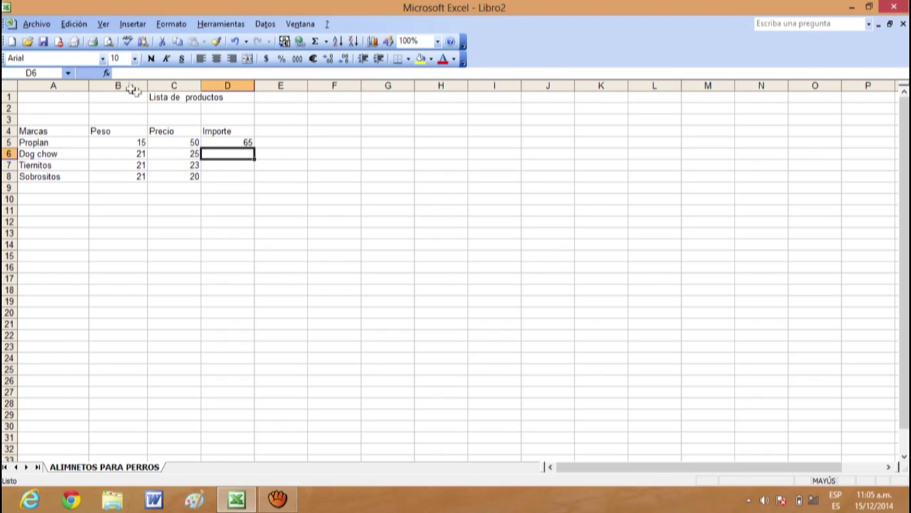
# - Fill the D5 SUMA formula down to D8, giving Importe values 46, 44 and 41
pyautogui.click(221, 178)
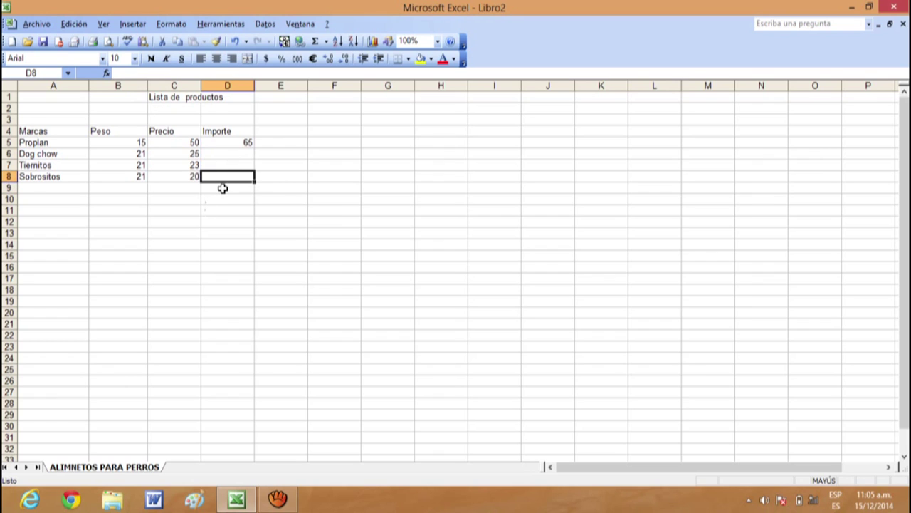
pyautogui.click(239, 142)
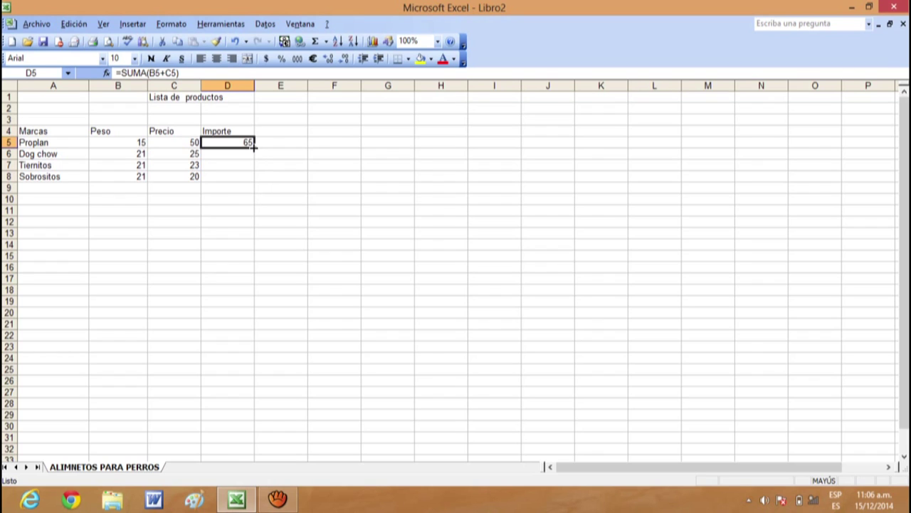
pyautogui.moveTo(254, 145); pyautogui.dragTo(246, 179)
pyautogui.click(310, 201)
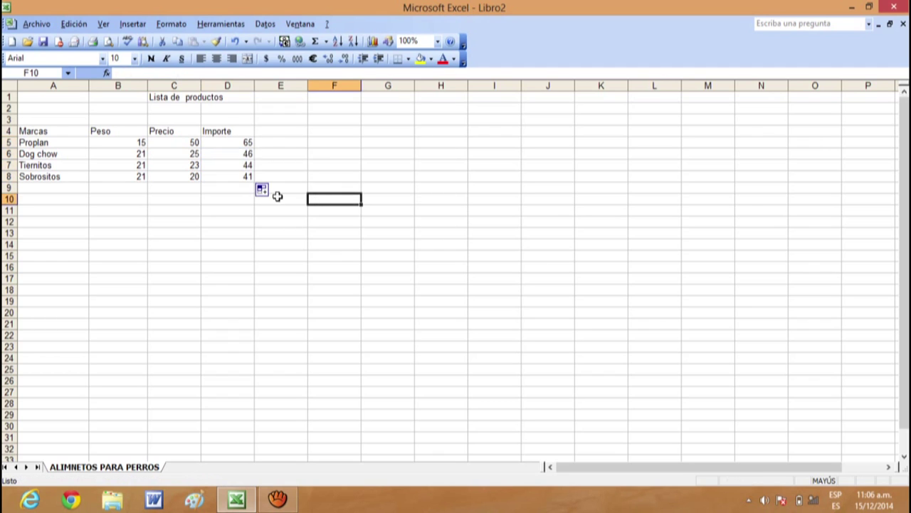
pyautogui.click(241, 155)
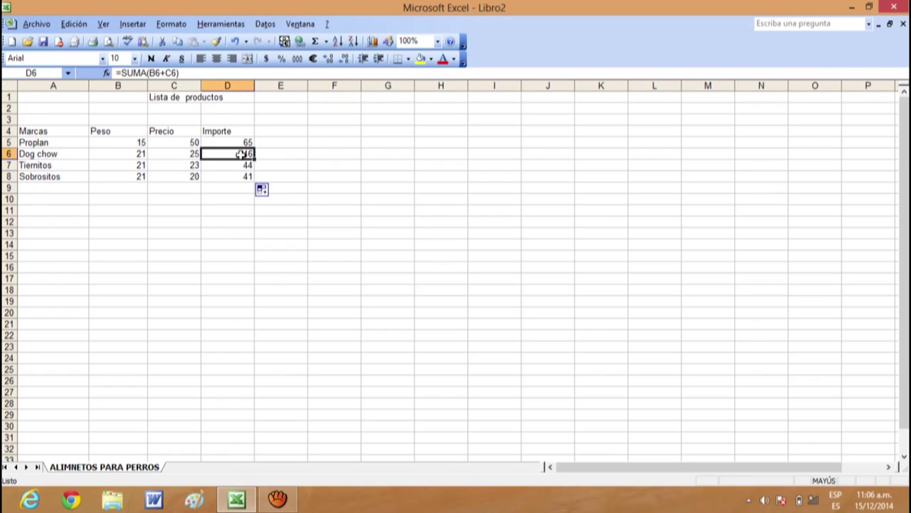
pyautogui.click(241, 141)
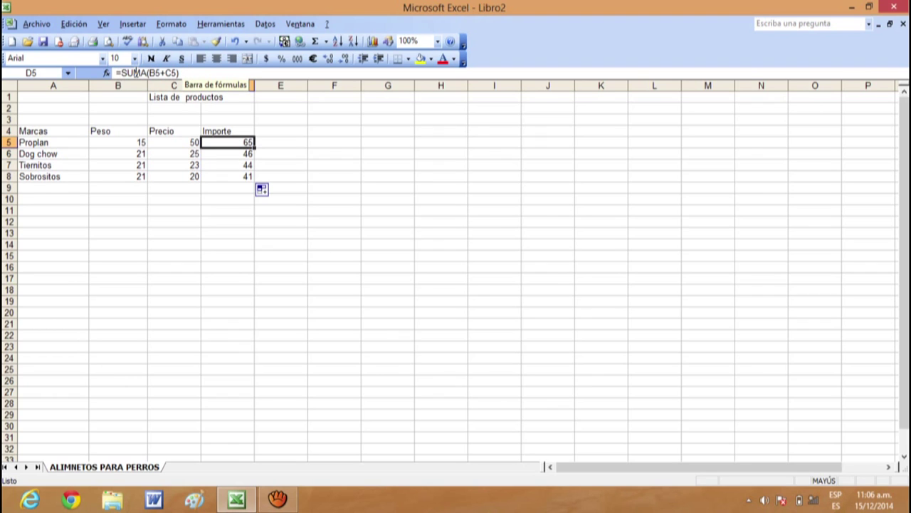
pyautogui.click(245, 154)
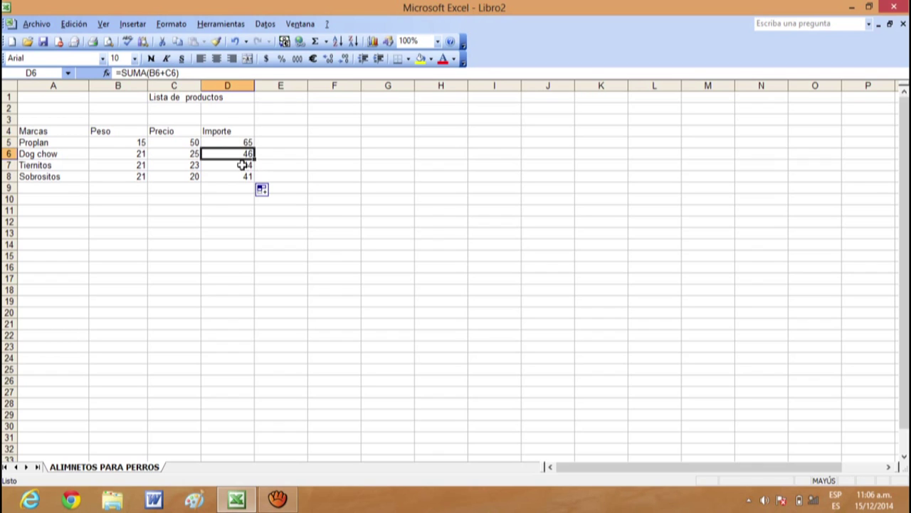
pyautogui.click(242, 165)
pyautogui.click(243, 175)
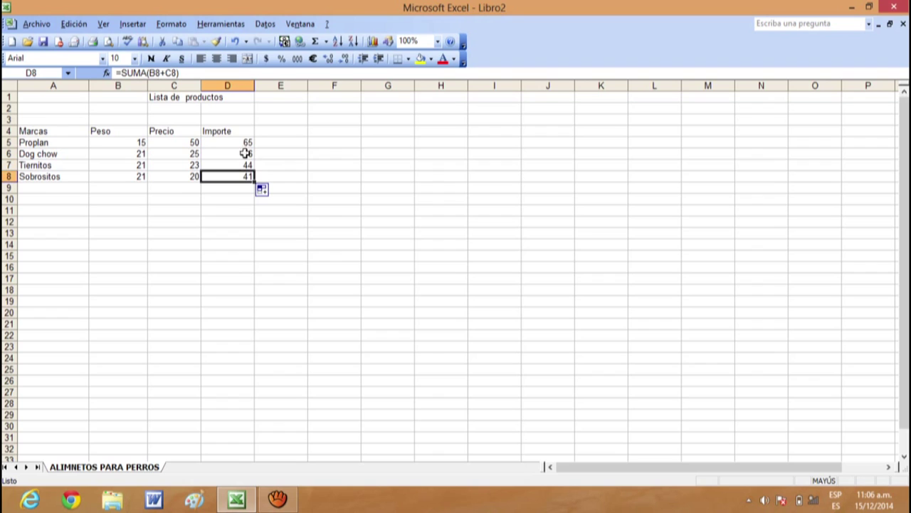
pyautogui.click(242, 143)
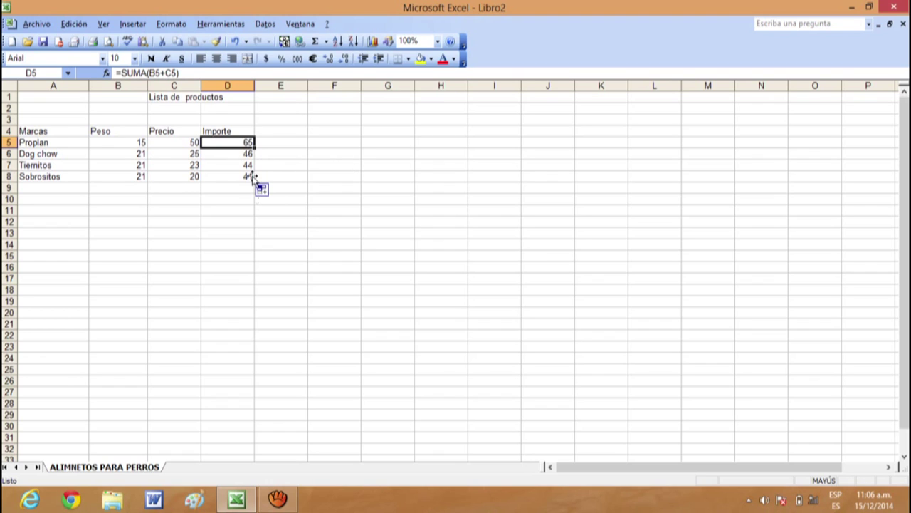
pyautogui.click(237, 157)
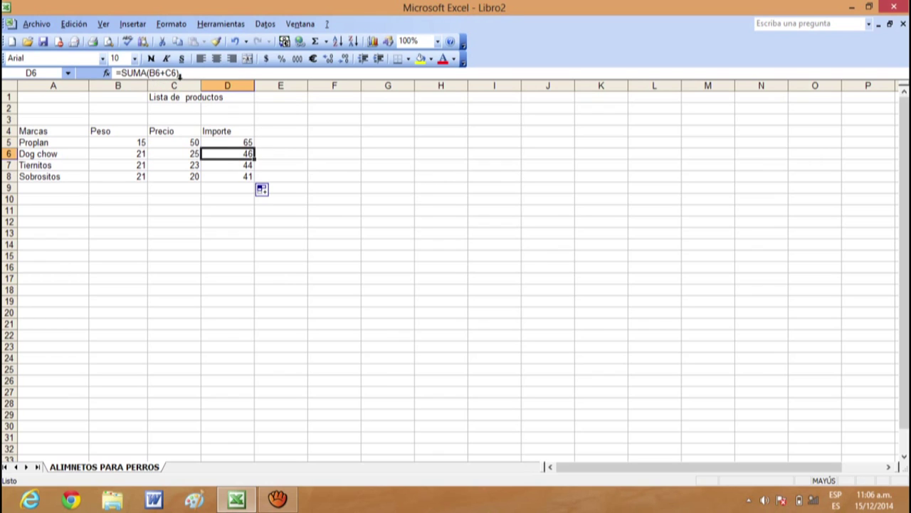
pyautogui.click(224, 163)
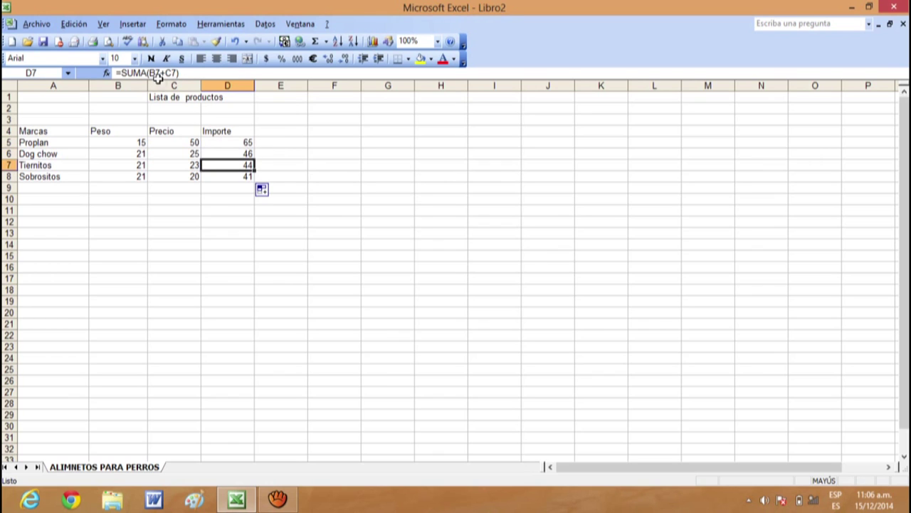
pyautogui.click(228, 174)
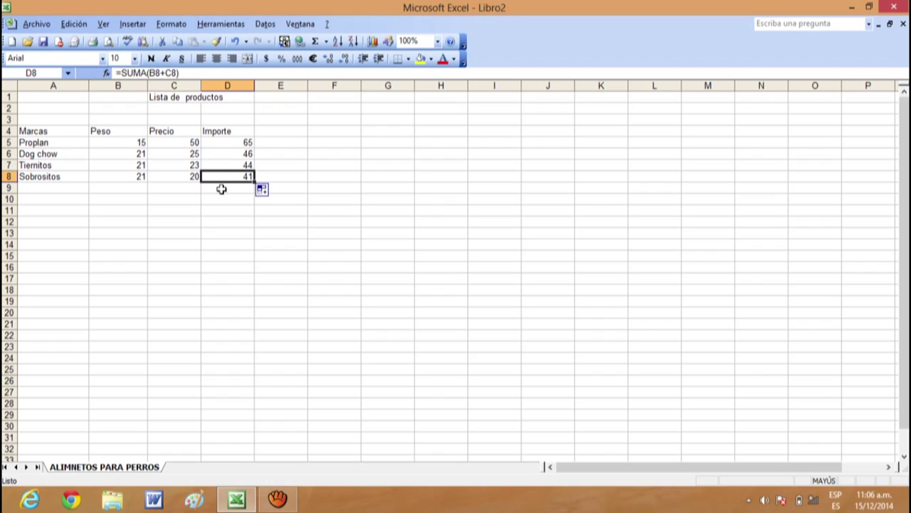
pyautogui.click(238, 142)
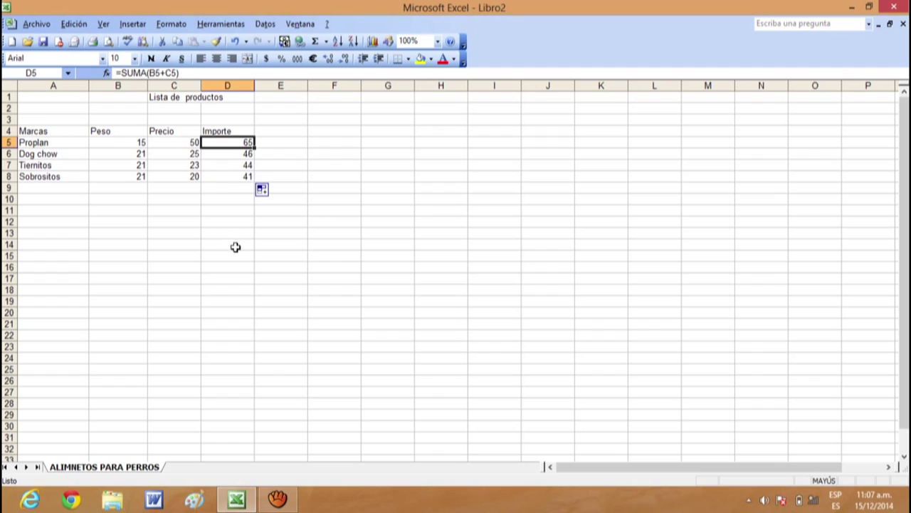
# - Start the row 21 test numbers with 30 in B21 and 28 in C21
pyautogui.click(206, 232)
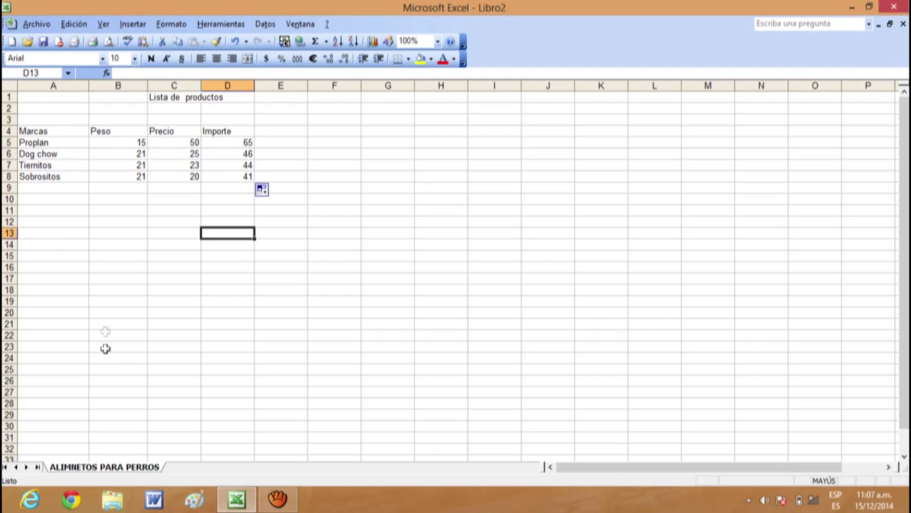
pyautogui.click(108, 326)
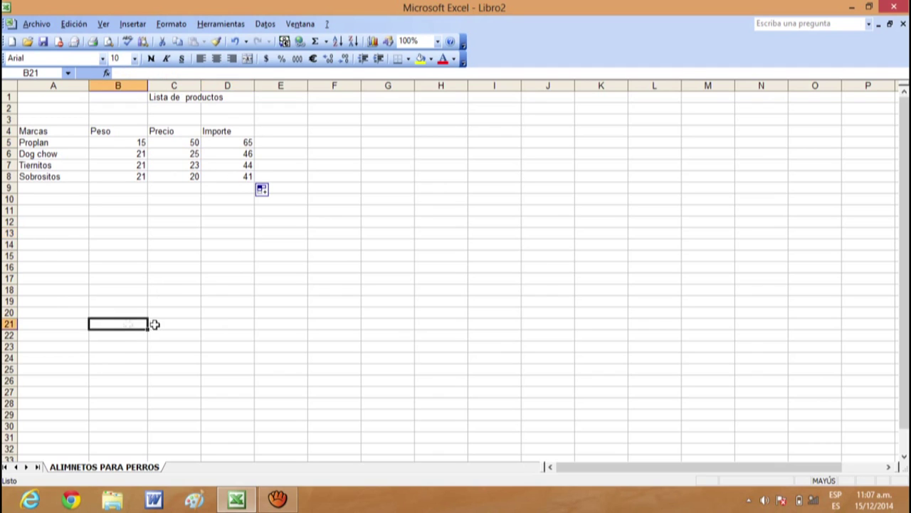
pyautogui.moveTo(160, 328); pyautogui.dragTo(285, 323)
pyautogui.click(126, 324)
pyautogui.write('30')
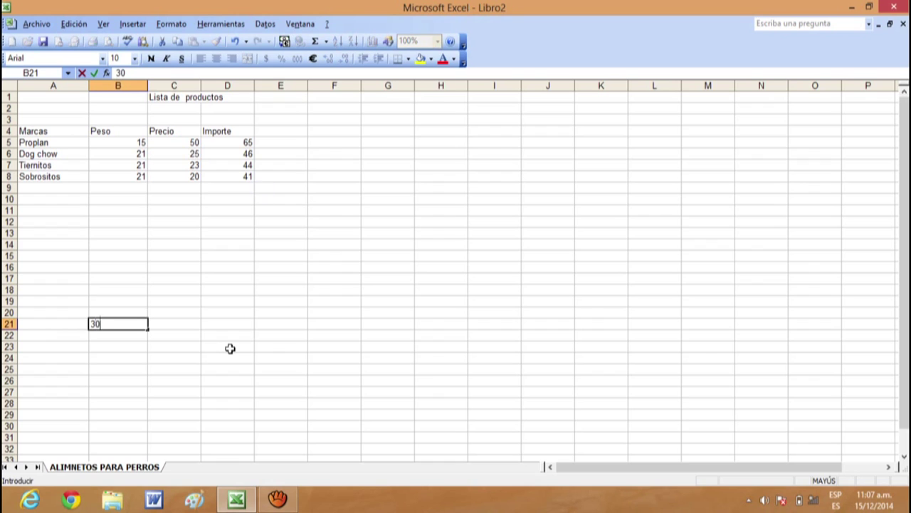
pyautogui.press('Return')
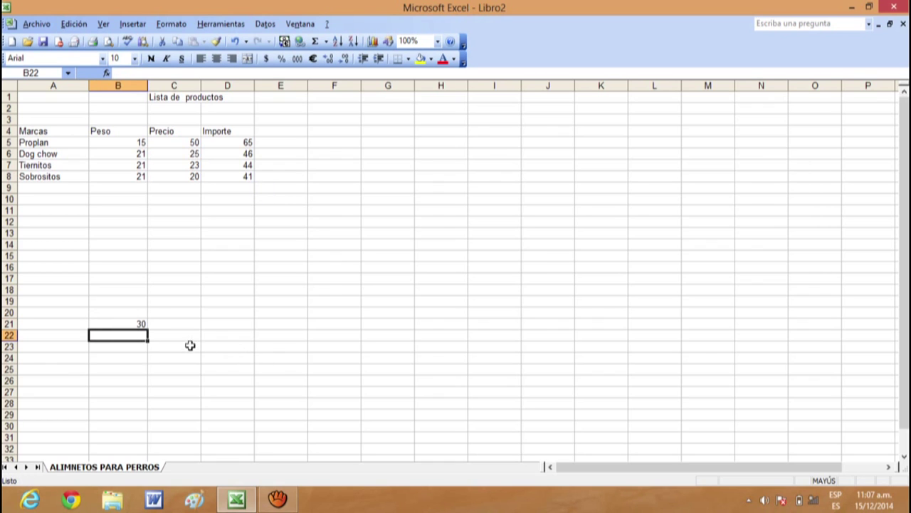
pyautogui.click(161, 324)
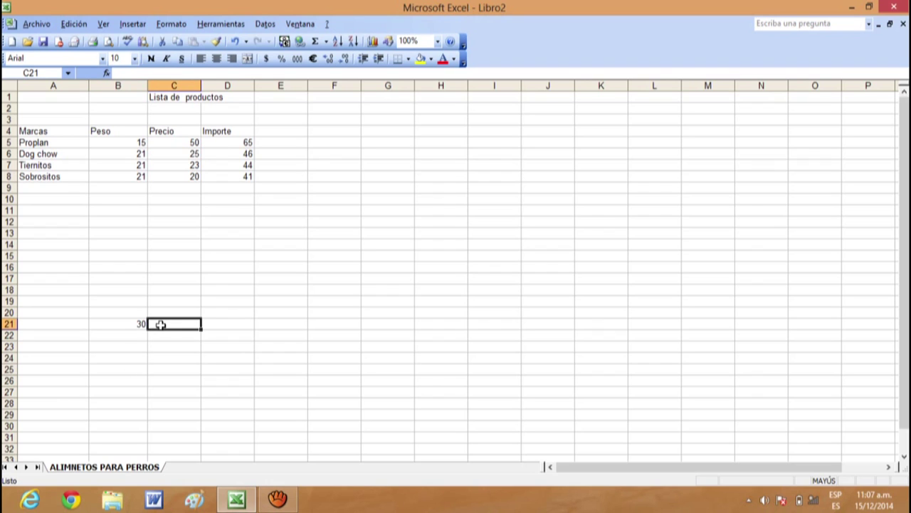
pyautogui.write('28')
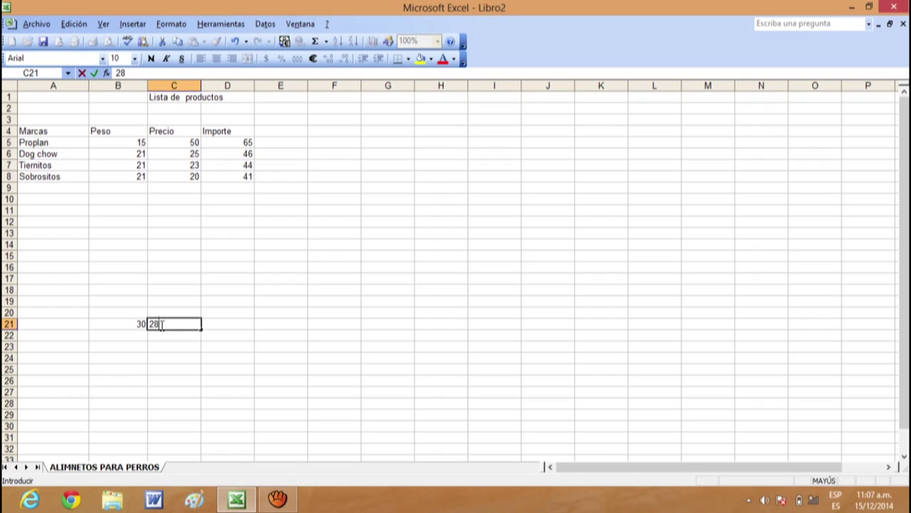
pyautogui.press('Return')
# - Enter 55 in D21 and 76 in E21 to complete the test row
pyautogui.click(228, 321)
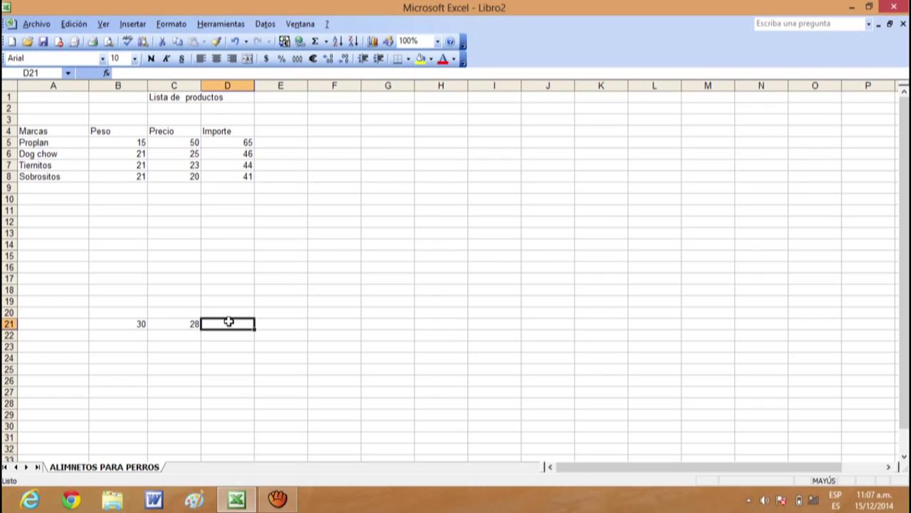
pyautogui.write('55')
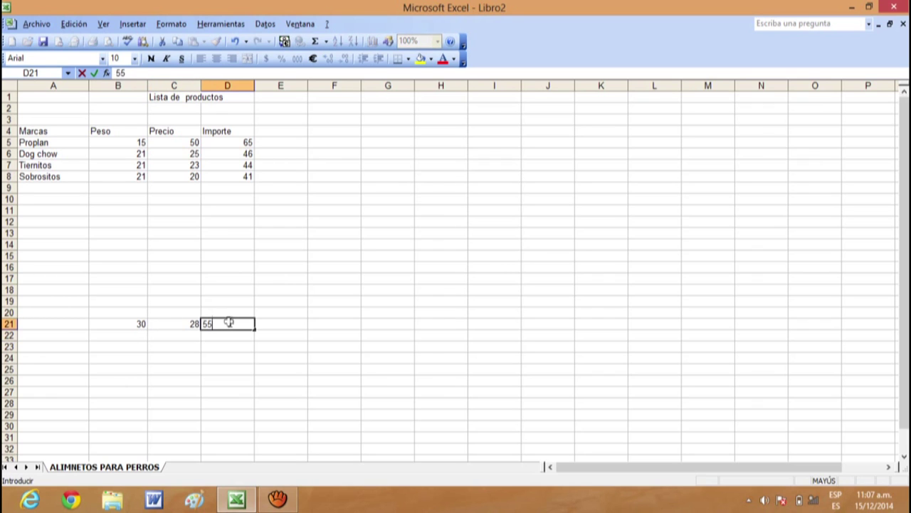
pyautogui.press('Return')
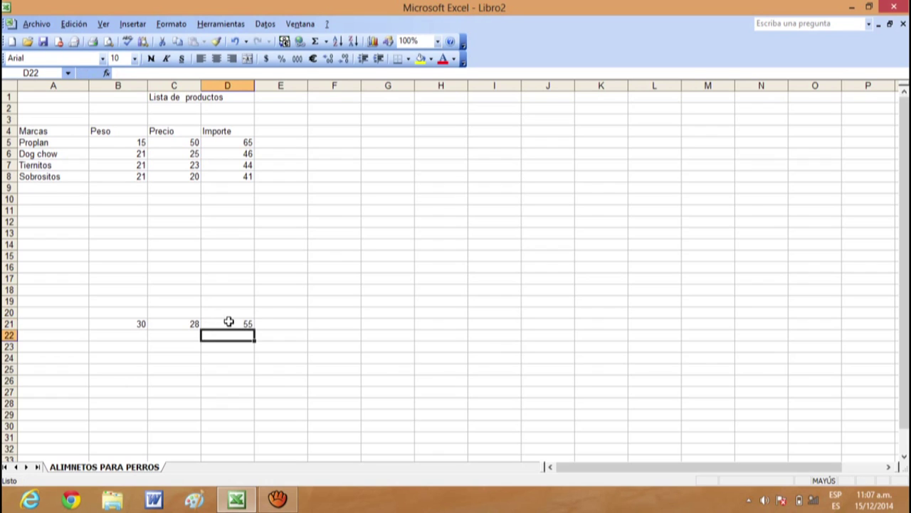
pyautogui.click(297, 324)
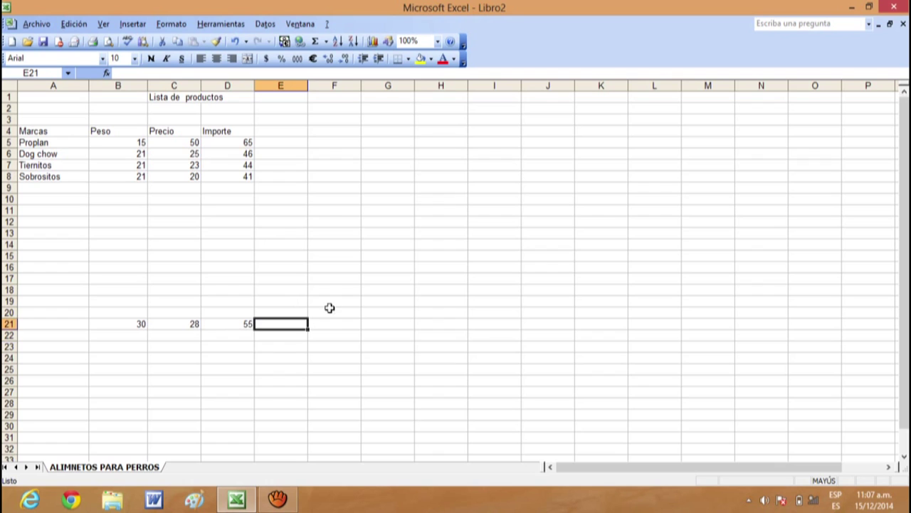
pyautogui.write('76')
pyautogui.press('Return')
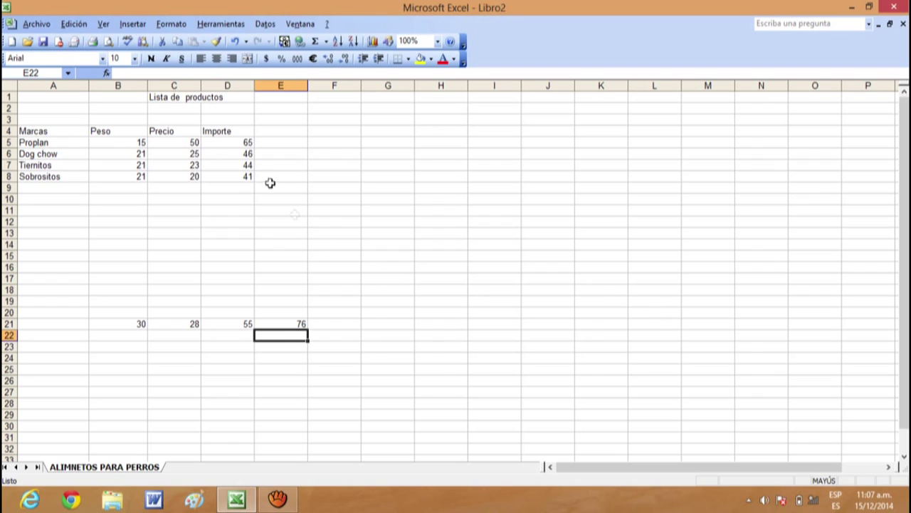
# - Enter SUMA(B21+C21+D21+E21) in K4 without an equals sign, leaving it as plain text
pyautogui.click(598, 133)
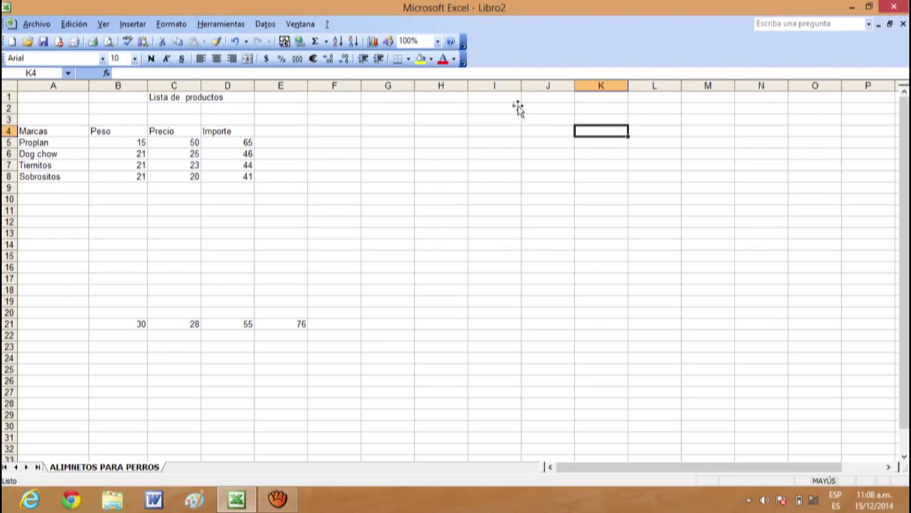
pyautogui.click(126, 73)
pyautogui.write('SUMA')
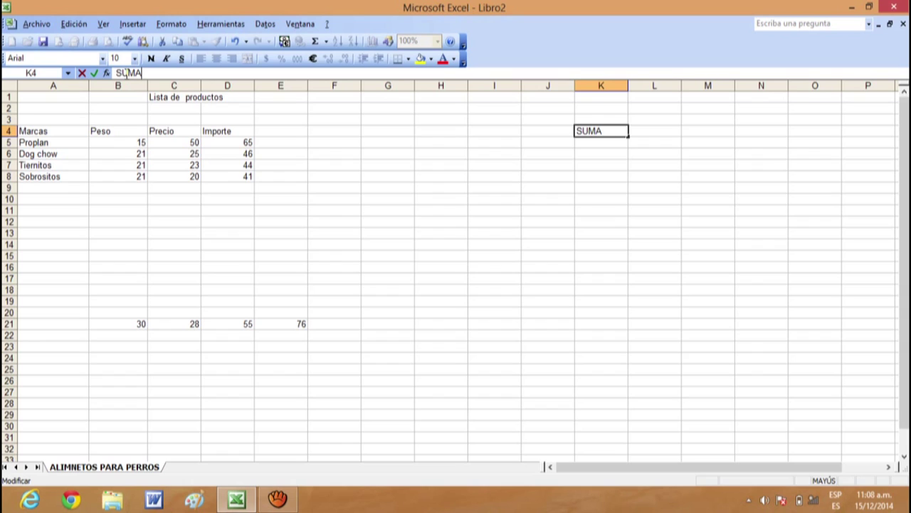
pyautogui.write('(')
pyautogui.write('B')
pyautogui.write('21')
pyautogui.write('+')
pyautogui.write('C21+')
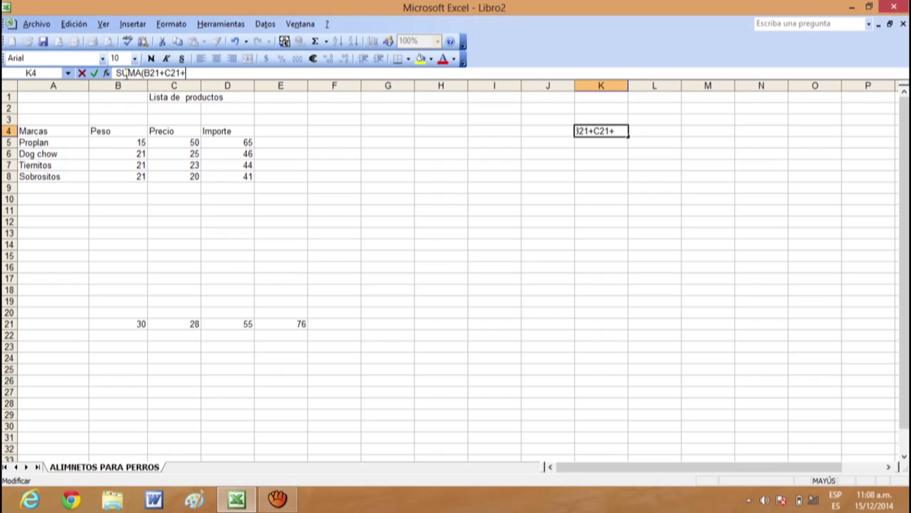
pyautogui.write('D21Ñ')
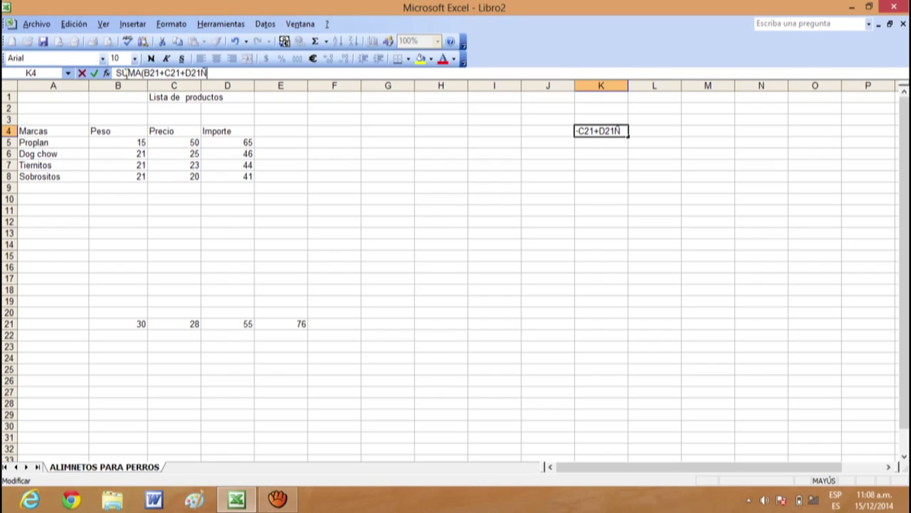
pyautogui.write('E21')
pyautogui.press('BackSpace')
pyautogui.press('BackSpace')
pyautogui.press('BackSpace')
pyautogui.press('BackSpace')
pyautogui.write('E21)')
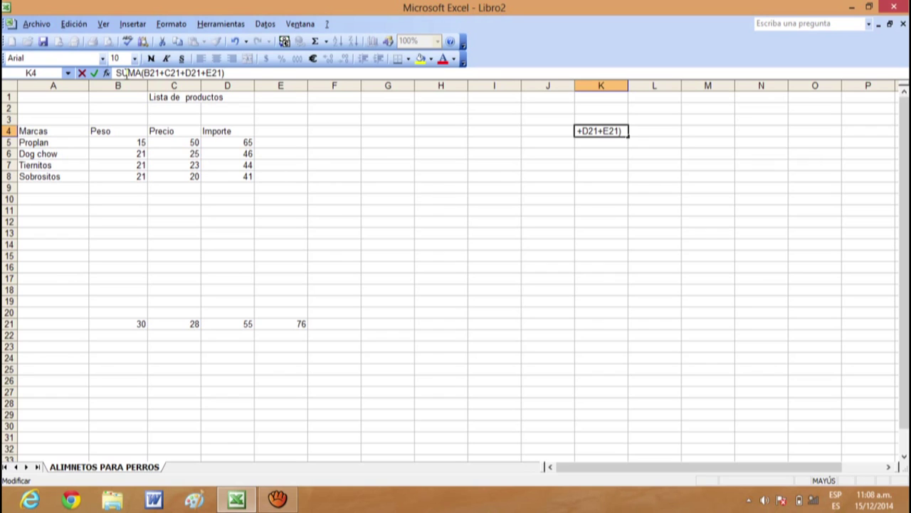
pyautogui.press('Return')
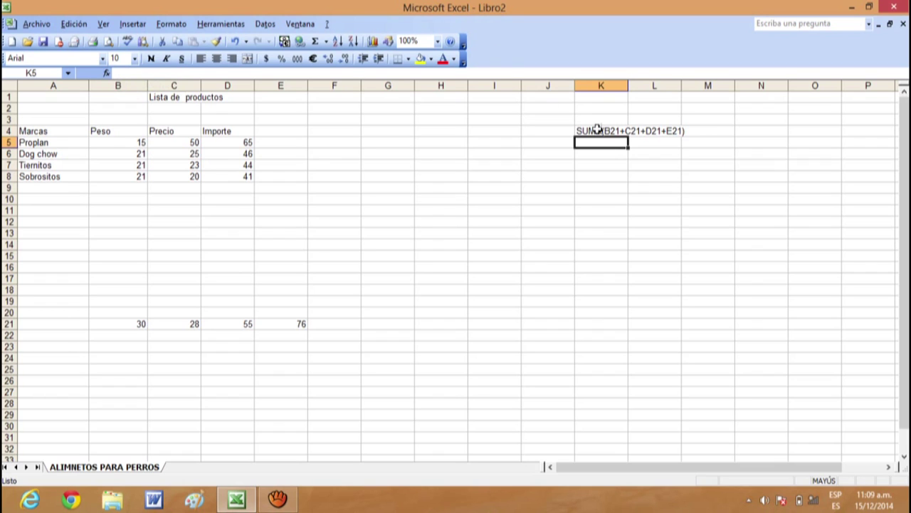
pyautogui.click(598, 130)
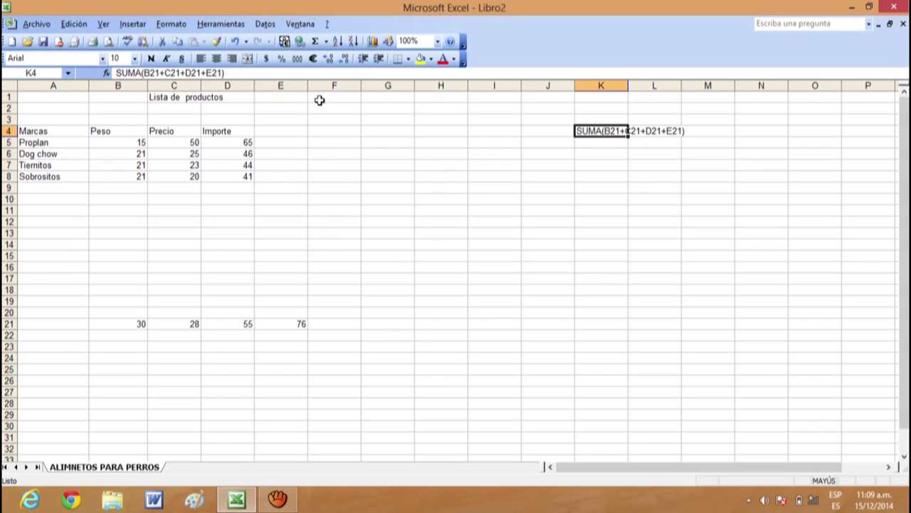
pyautogui.click(248, 177)
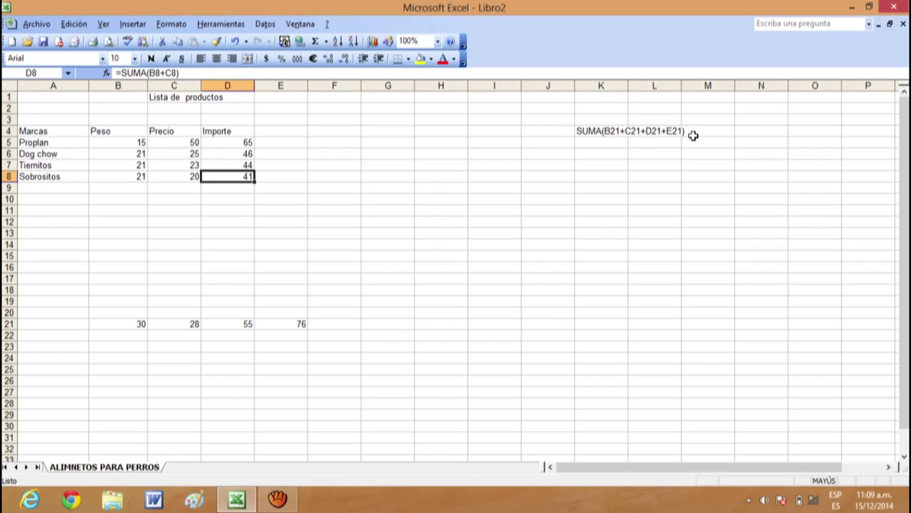
pyautogui.click(651, 133)
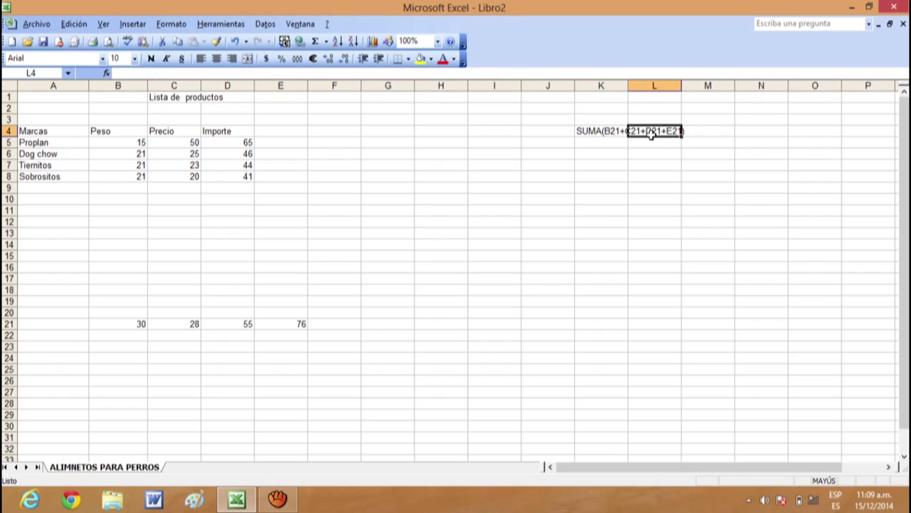
pyautogui.click(580, 134)
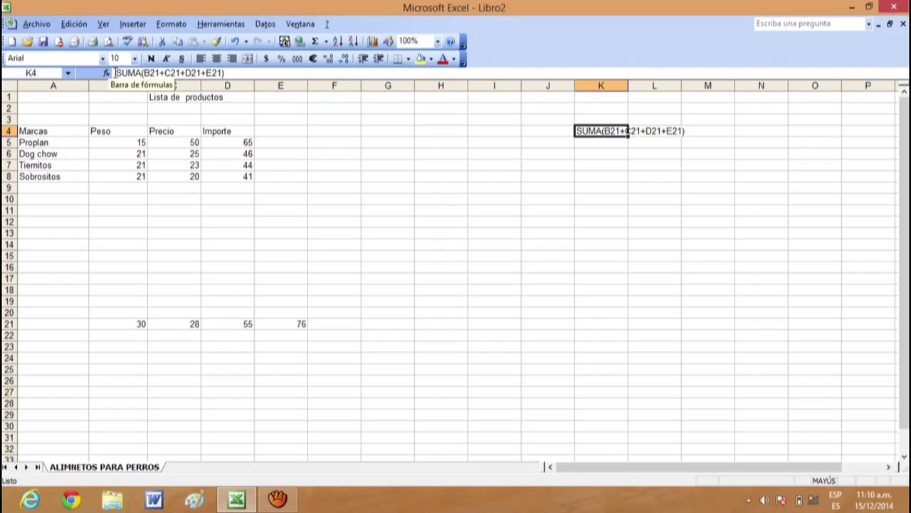
# - Prefix K4's entry with = so =SUMA(B21+C21+D21+E21) calculates 189
pyautogui.click(114, 72)
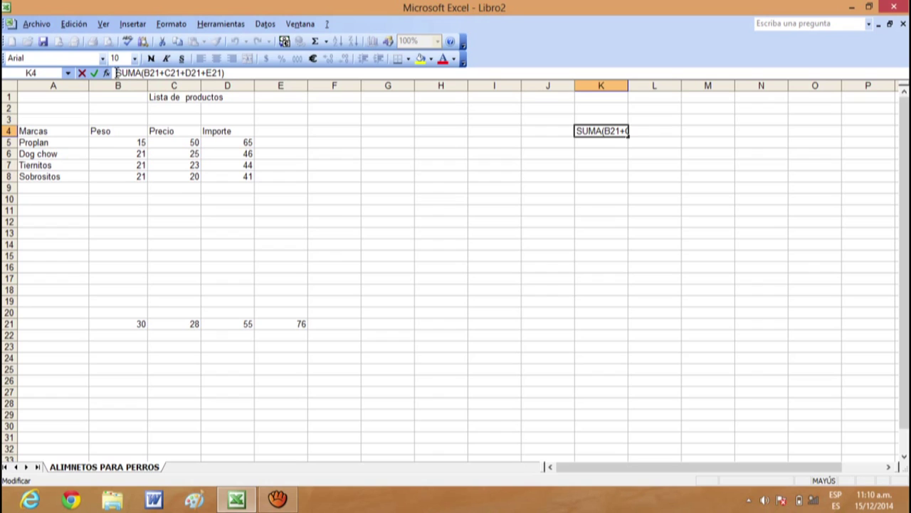
pyautogui.write('=')
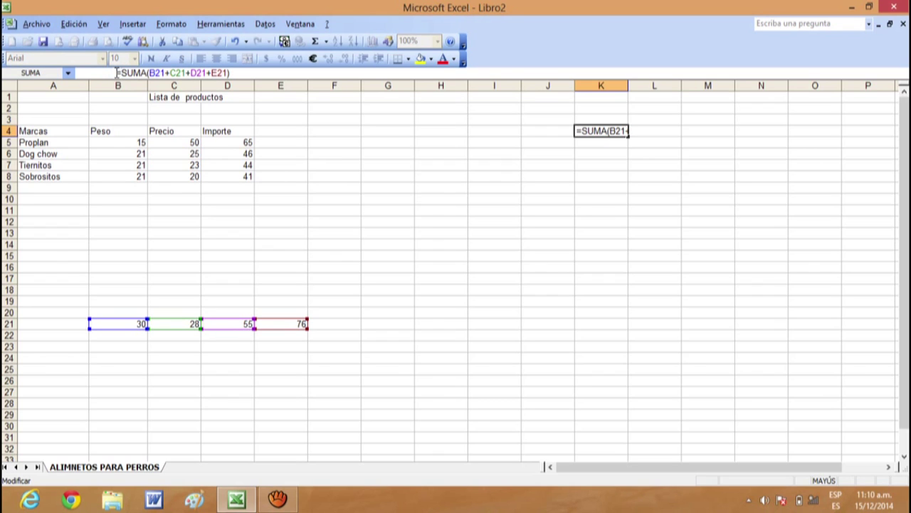
pyautogui.press('Return')
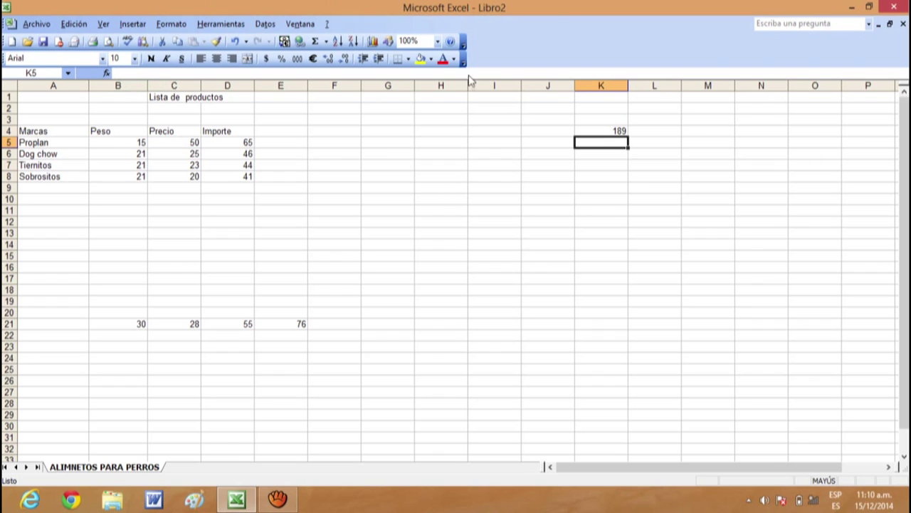
pyautogui.click(605, 130)
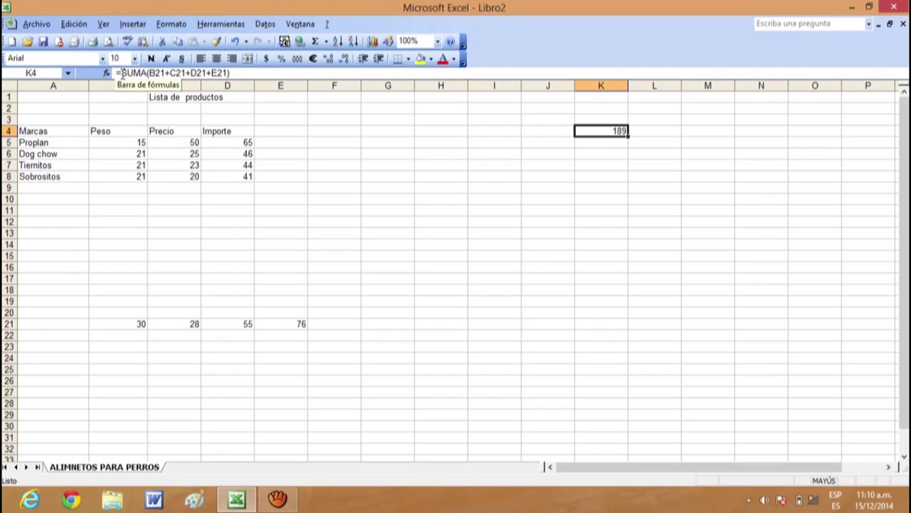
pyautogui.click(122, 74)
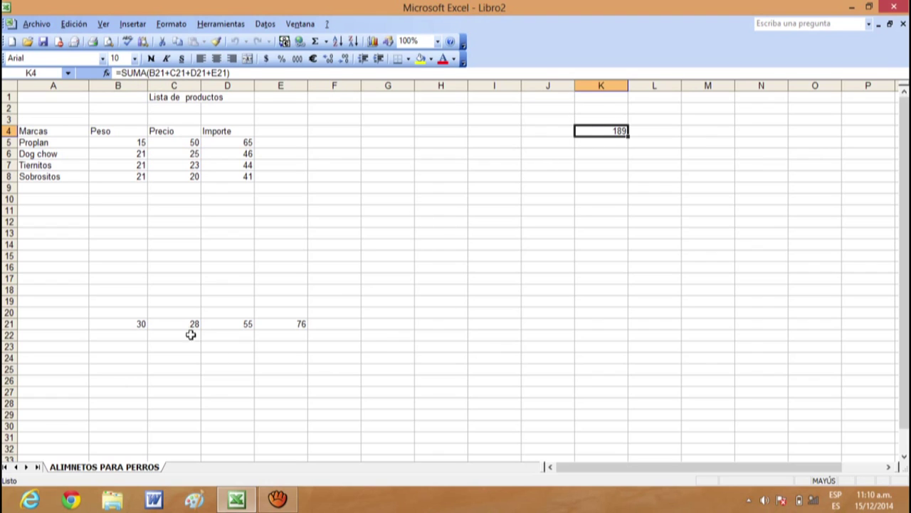
# - Change B21 to 1 and E21 to 16, so the K4 total recalculates to 100
pyautogui.click(129, 326)
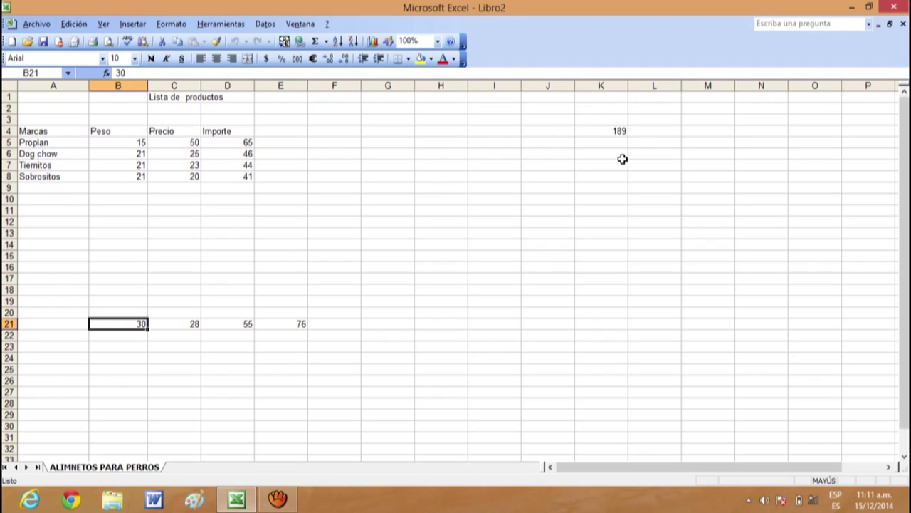
pyautogui.write('1')
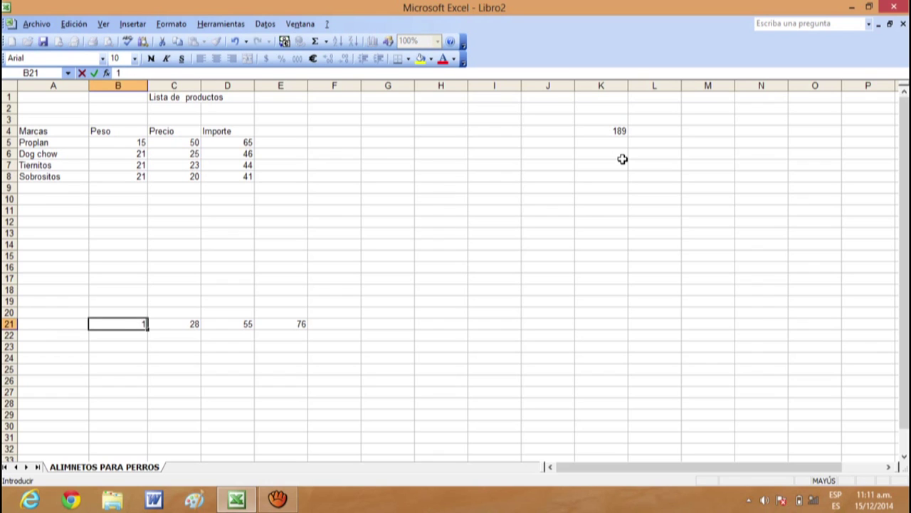
pyautogui.press('Return')
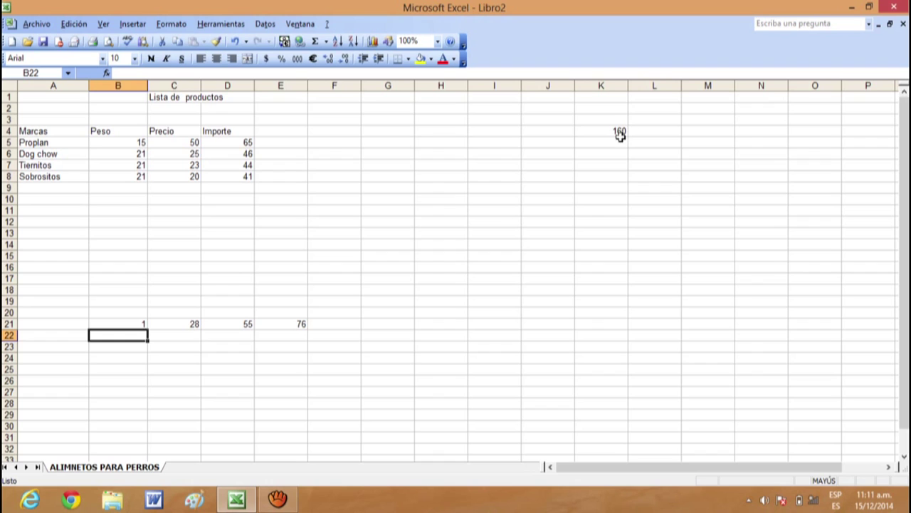
pyautogui.click(284, 324)
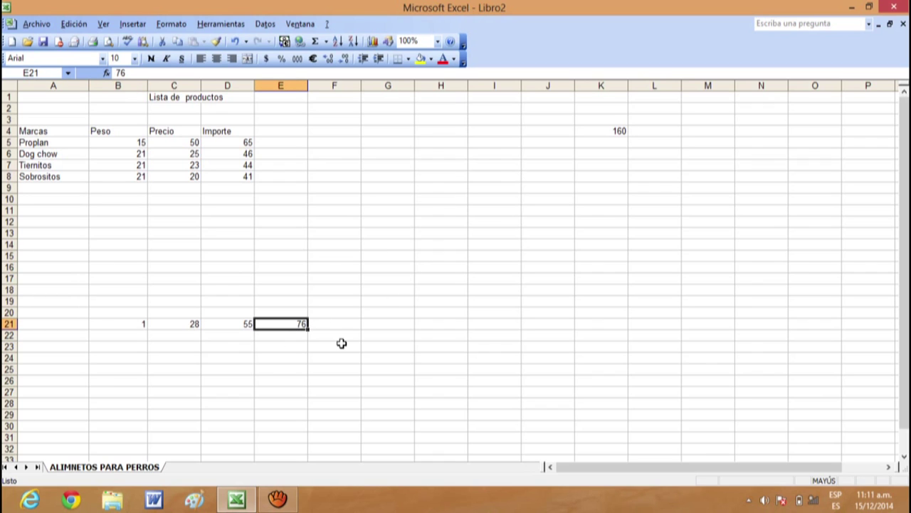
pyautogui.press('BackSpace')
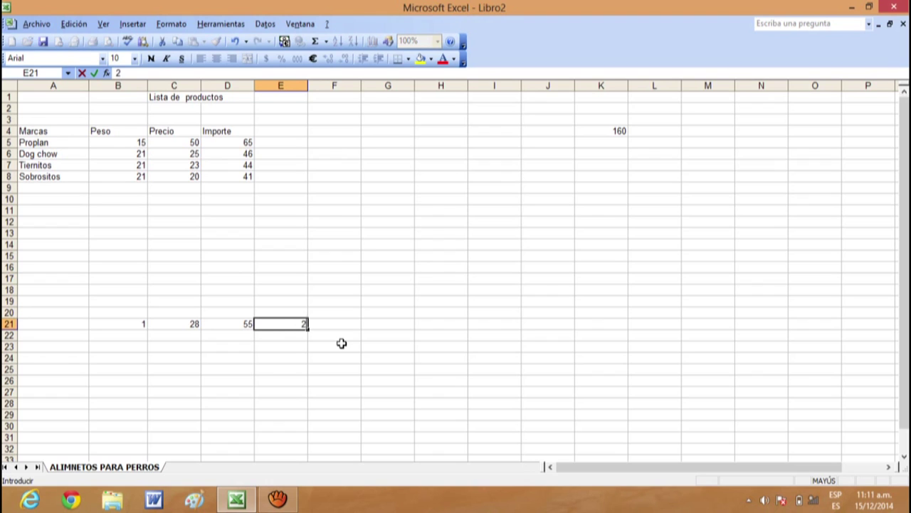
pyautogui.write('16')
pyautogui.press('Return')
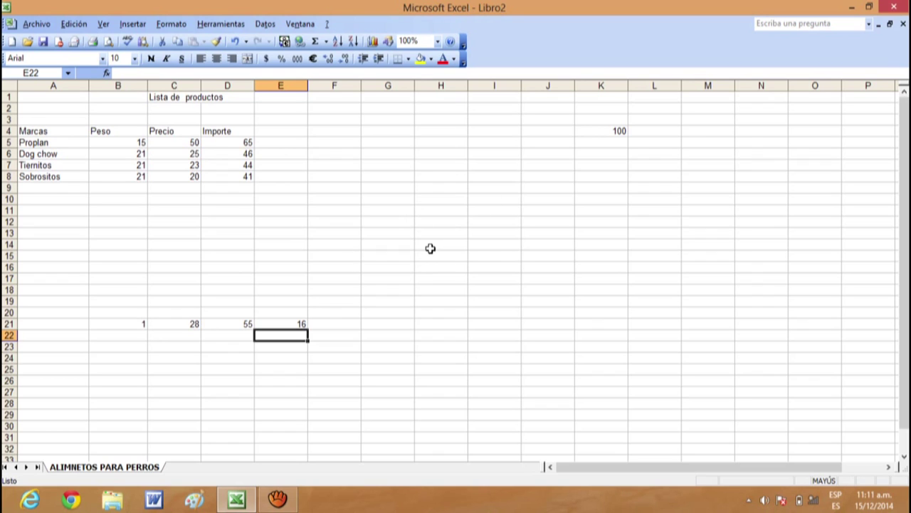
# - Strip the cell references from K4's formula, leaving only =SUMA(
pyautogui.click(604, 134)
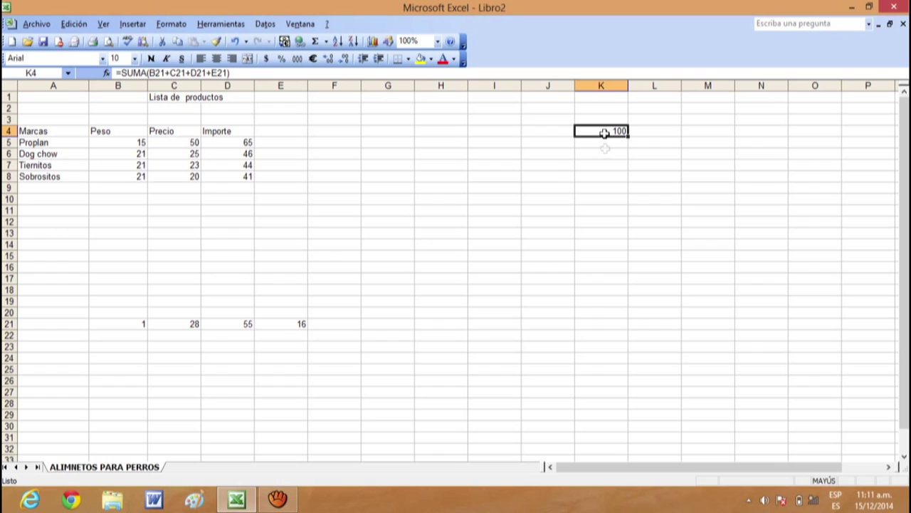
pyautogui.click(249, 76)
pyautogui.press('BackSpace')
pyautogui.press('BackSpace')
pyautogui.press('BackSpace')
pyautogui.press('BackSpace')
pyautogui.press('BackSpace')
pyautogui.press('BackSpace')
pyautogui.press('BackSpace')
pyautogui.press('BackSpace')
pyautogui.press('BackSpace')
pyautogui.press('BackSpace')
pyautogui.press('BackSpace')
pyautogui.press('BackSpace')
pyautogui.press('BackSpace')
pyautogui.press('BackSpace')
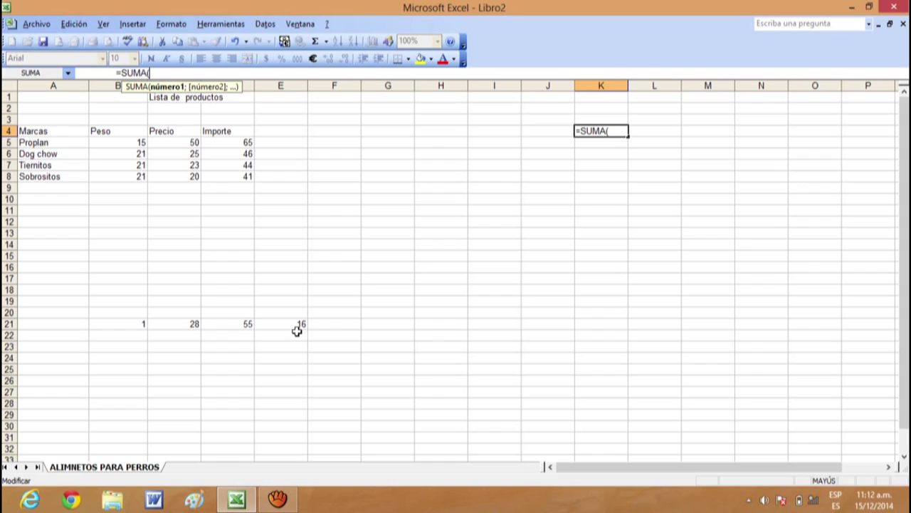
# - Complete K4 as the range formula =SUMA(B21:E21), which still totals 100
pyautogui.click(613, 135)
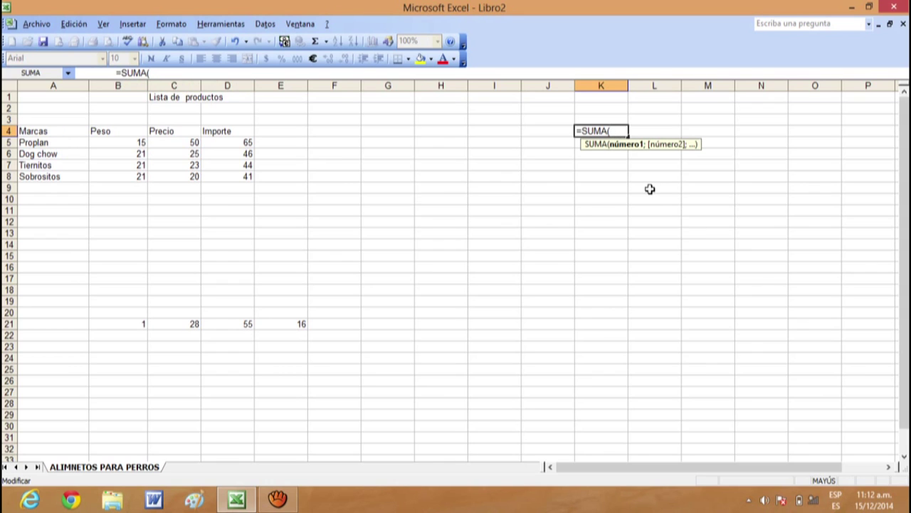
pyautogui.write('B21')
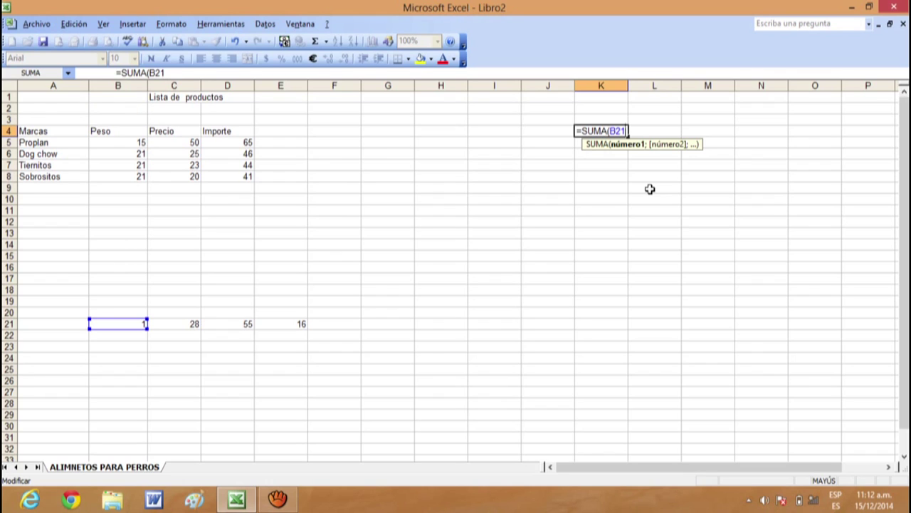
pyautogui.write(':')
pyautogui.write('E21')
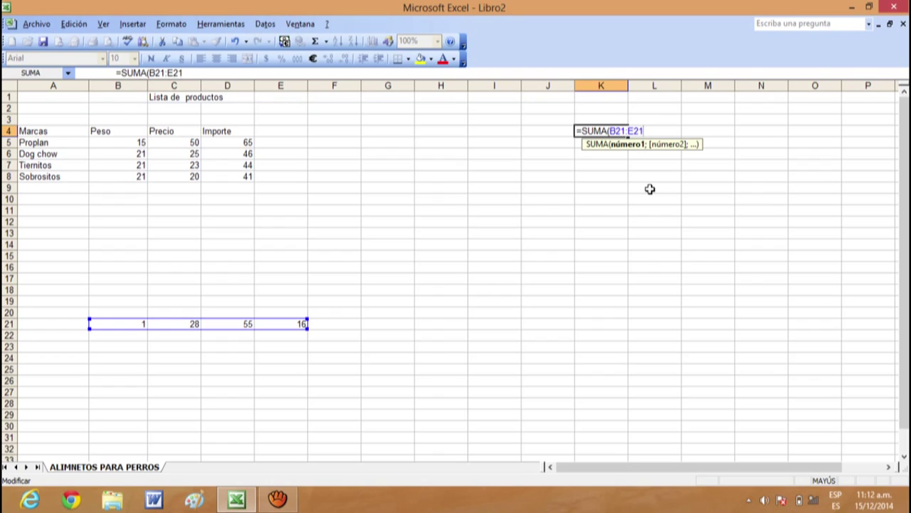
pyautogui.write(')')
pyautogui.press('Return')
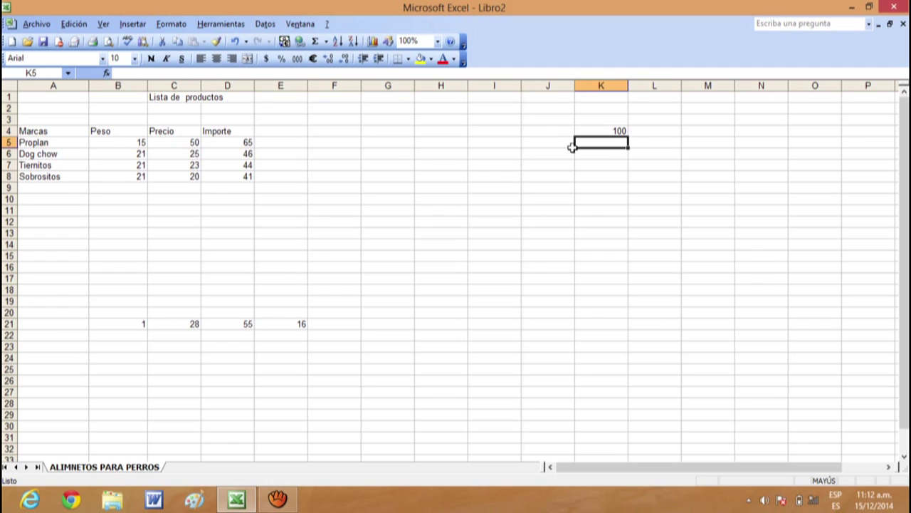
pyautogui.click(600, 132)
pyautogui.click(228, 74)
pyautogui.press('BackSpace')
pyautogui.press('BackSpace')
pyautogui.press('BackSpace')
pyautogui.press('BackSpace')
pyautogui.press('BackSpace')
pyautogui.press('BackSpace')
pyautogui.press('BackSpace')
pyautogui.press('BackSpace')
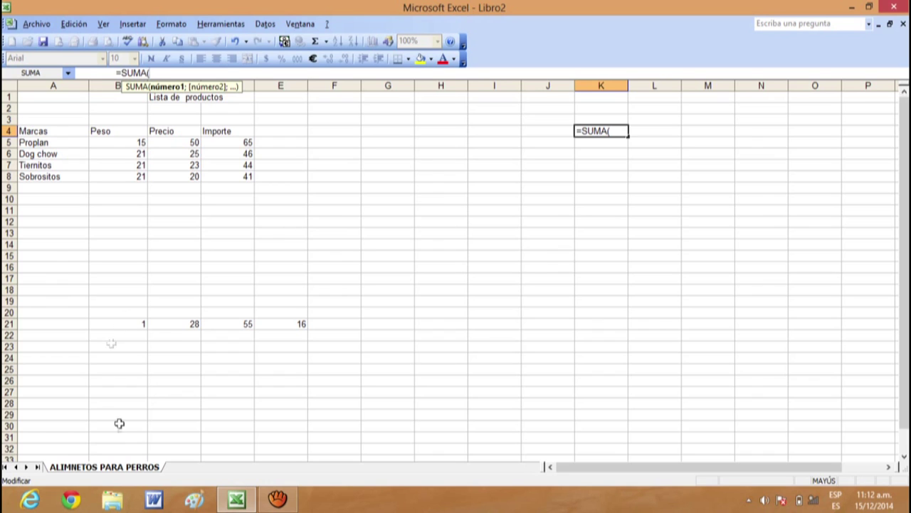
pyautogui.moveTo(127, 324); pyautogui.dragTo(276, 324)
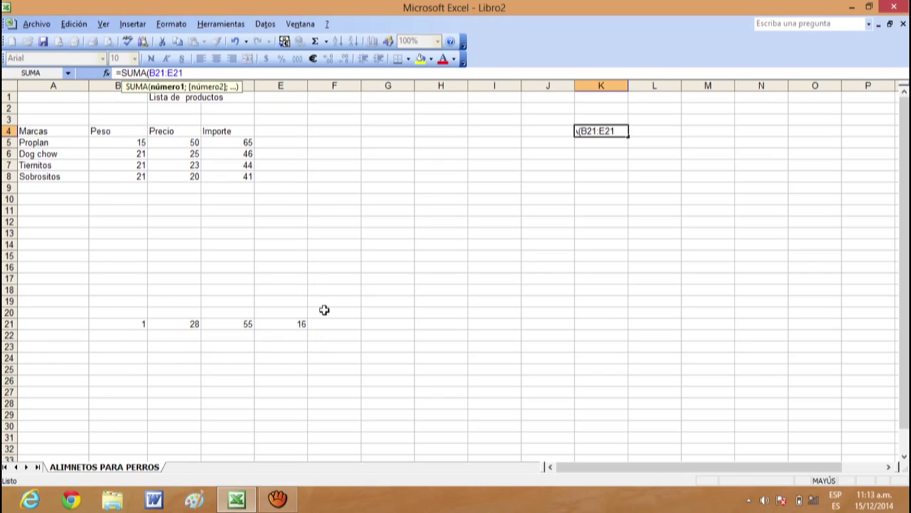
pyautogui.press('Return')
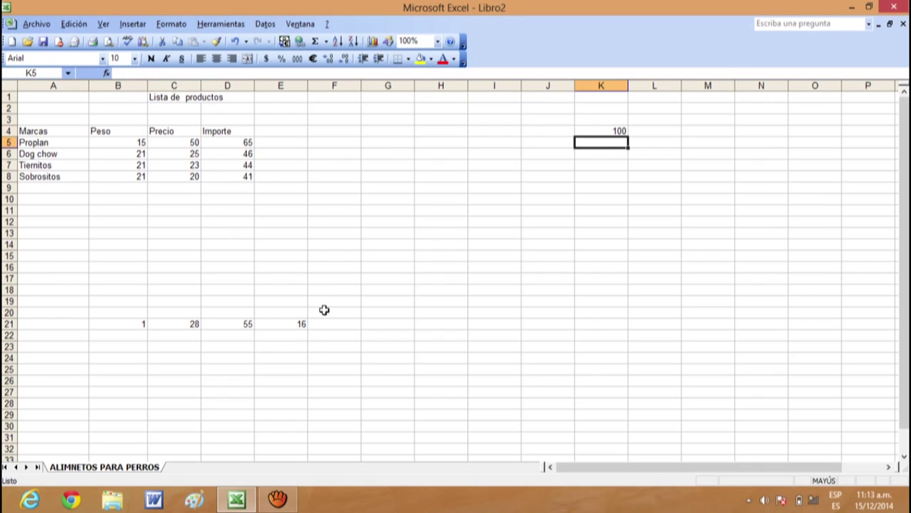
pyautogui.click(615, 129)
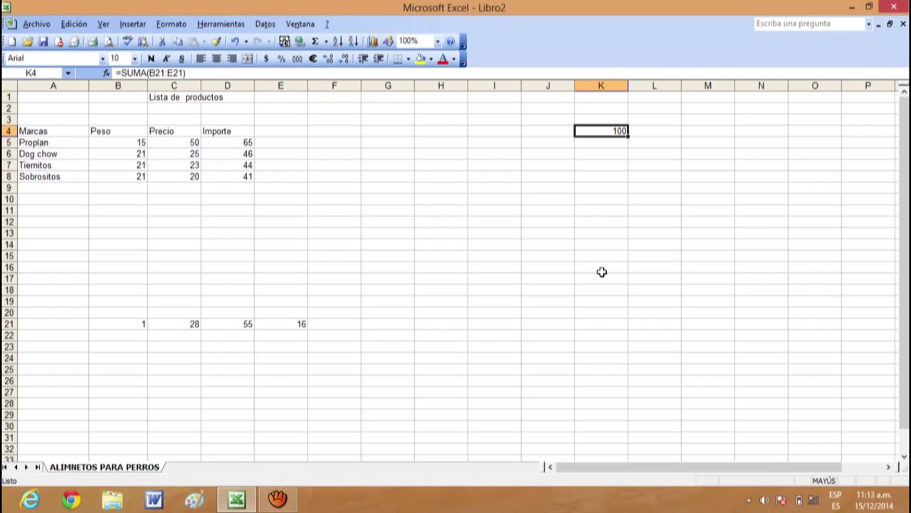
pyautogui.click(99, 223)
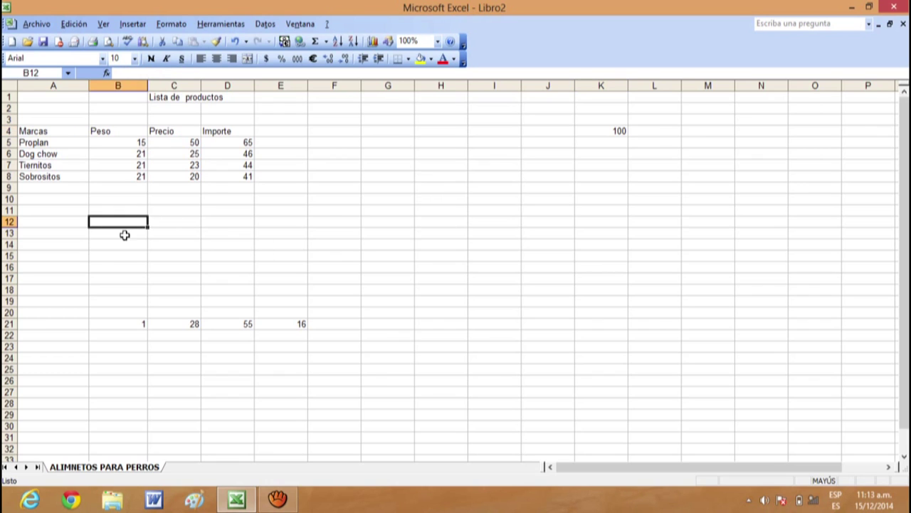
pyautogui.moveTo(377, 380); pyautogui.dragTo(378, 369)
pyautogui.click(462, 167)
pyautogui.click(544, 313)
pyautogui.click(707, 133)
pyautogui.click(783, 143)
pyautogui.click(826, 137)
pyautogui.click(833, 415)
pyautogui.click(662, 406)
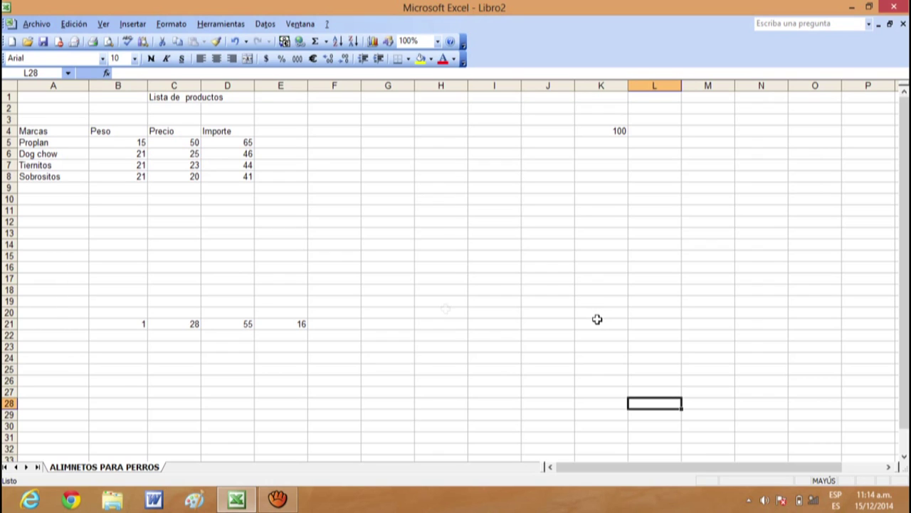
pyautogui.moveTo(141, 314); pyautogui.dragTo(401, 322)
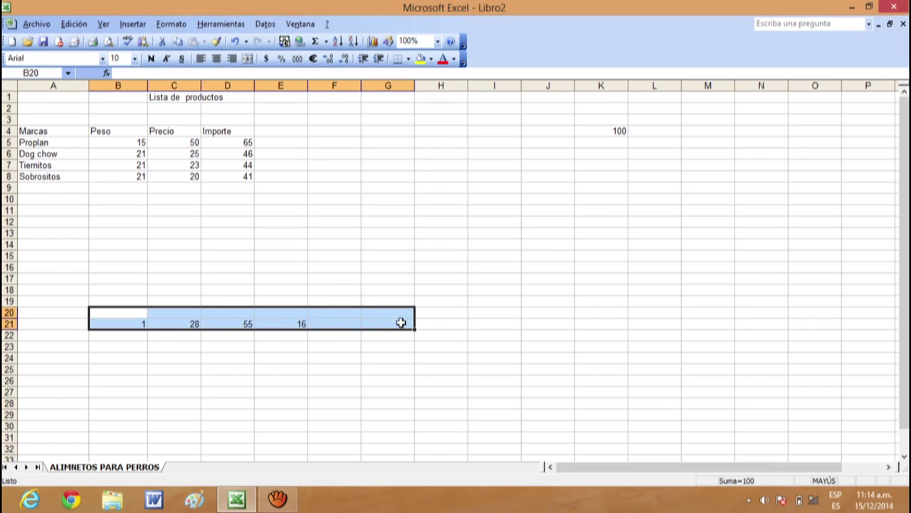
pyautogui.click(433, 309)
pyautogui.moveTo(145, 315); pyautogui.dragTo(353, 321)
pyautogui.click(354, 321)
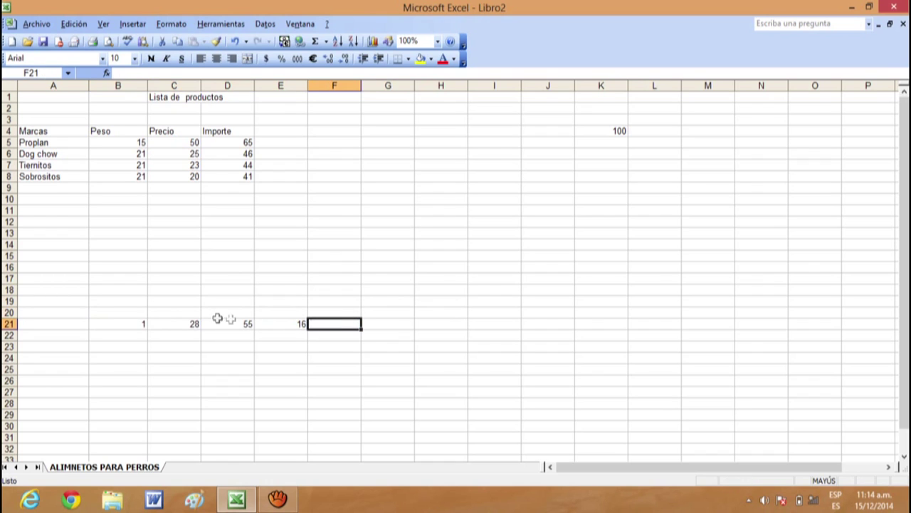
pyautogui.click(440, 278)
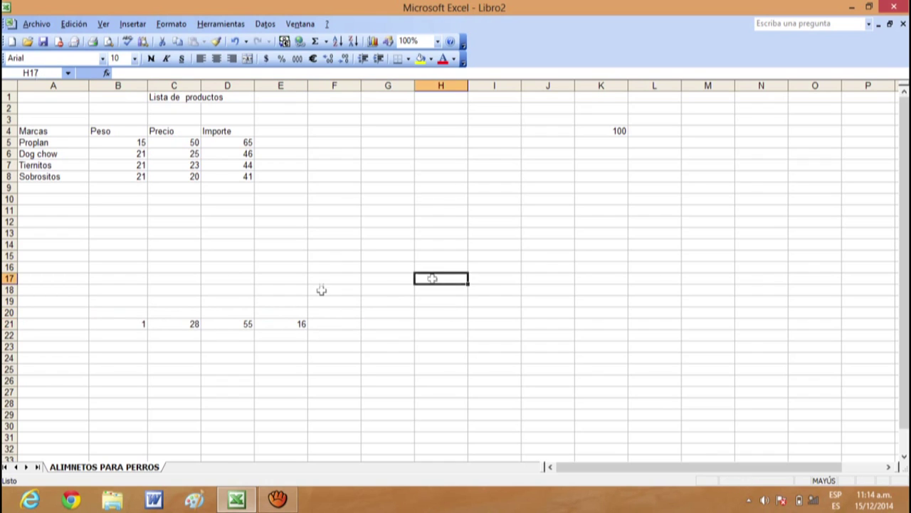
pyautogui.click(126, 324)
pyautogui.click(183, 290)
pyautogui.click(142, 324)
pyautogui.click(189, 323)
pyautogui.click(230, 322)
pyautogui.click(300, 324)
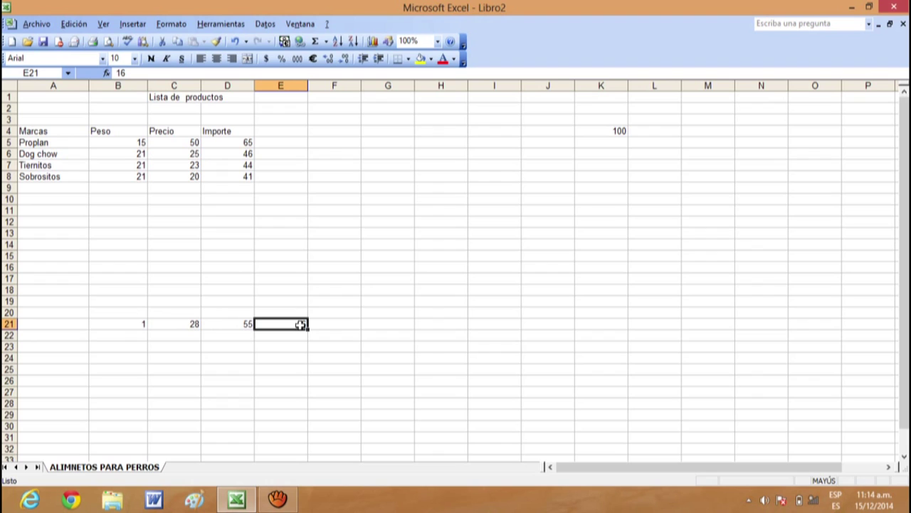
pyautogui.click(354, 322)
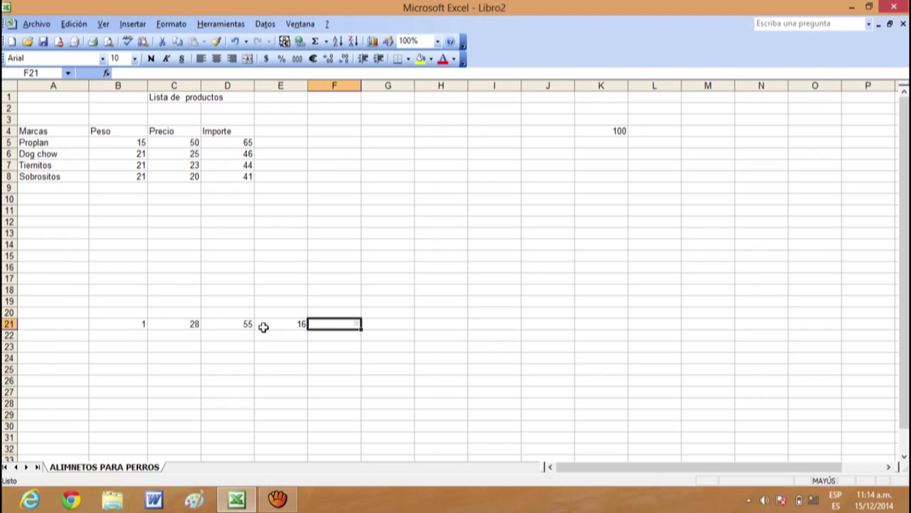
pyautogui.click(169, 324)
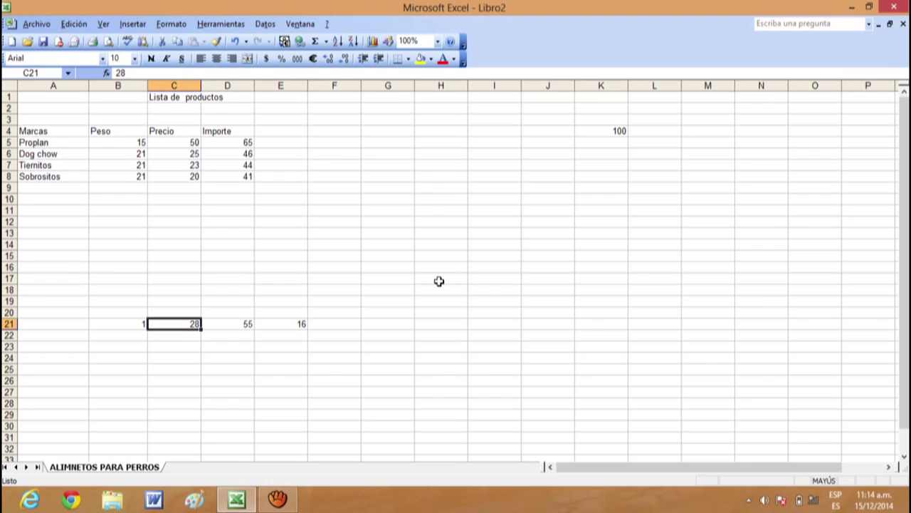
pyautogui.click(604, 133)
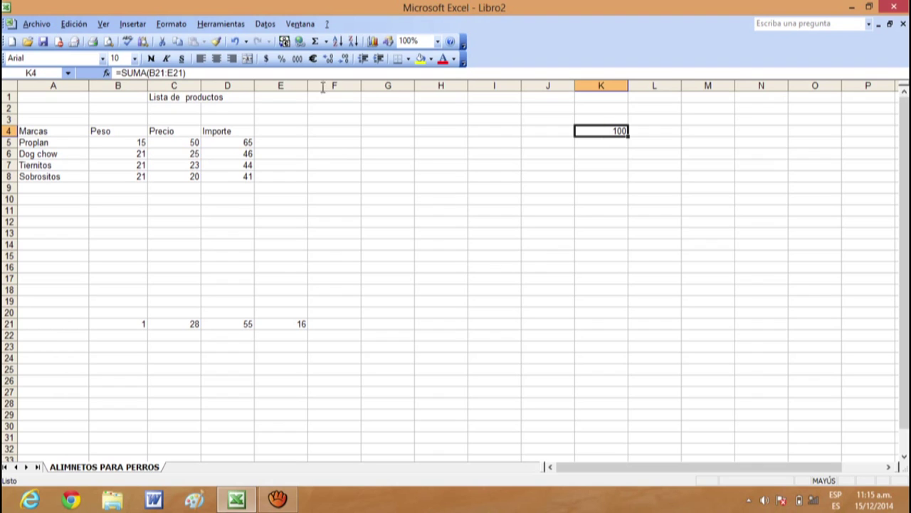
# - Change the test values in C21 to 8 and D21 to 10
pyautogui.click(324, 301)
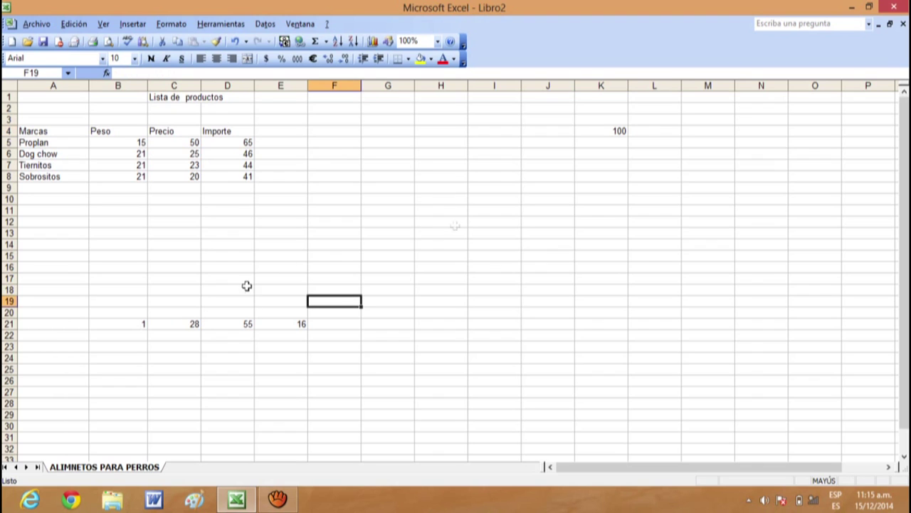
pyautogui.click(135, 324)
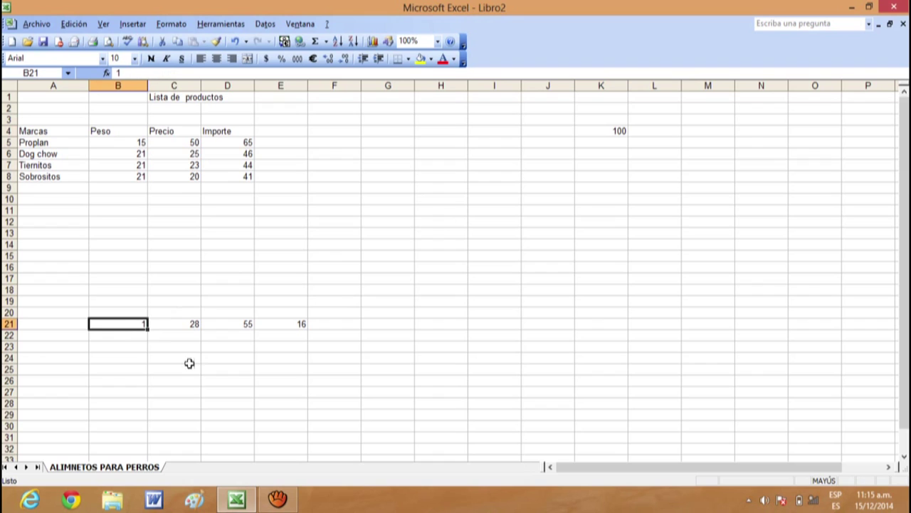
pyautogui.click(187, 324)
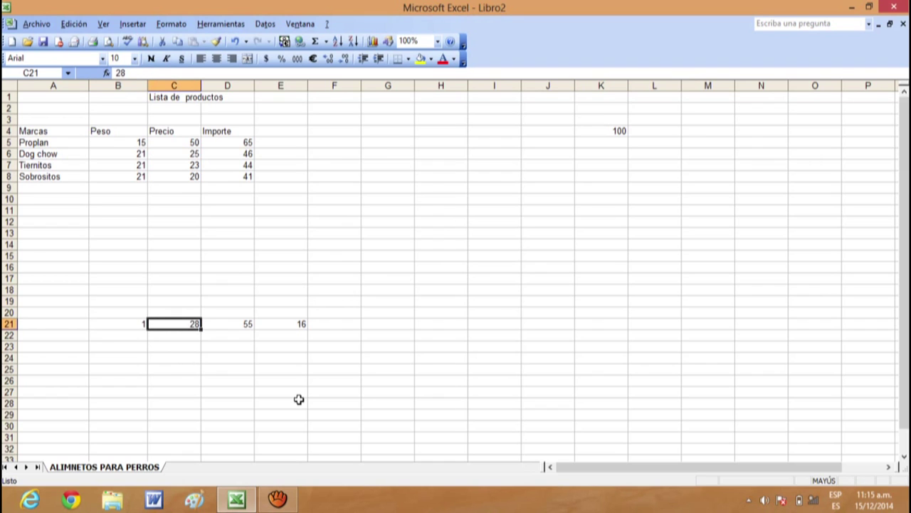
pyautogui.press('BackSpace')
pyautogui.write('8')
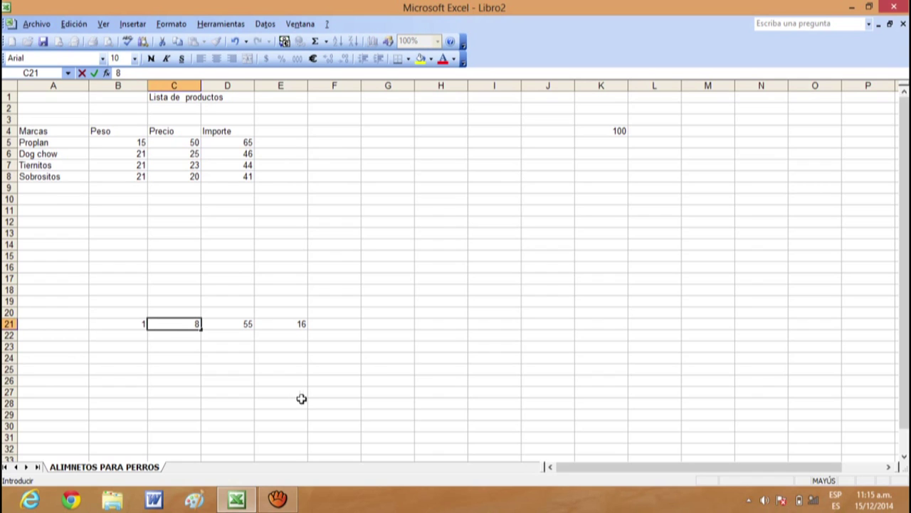
pyautogui.click(242, 325)
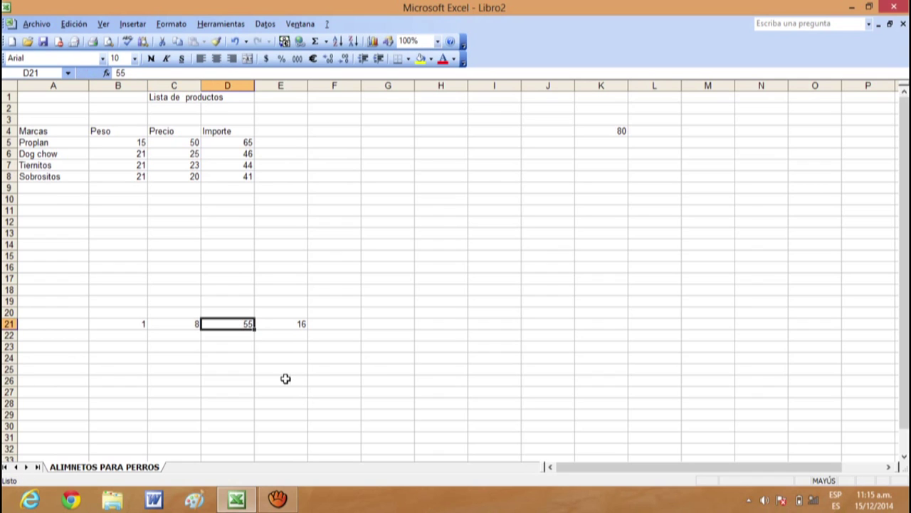
pyautogui.press('BackSpace')
pyautogui.write('10')
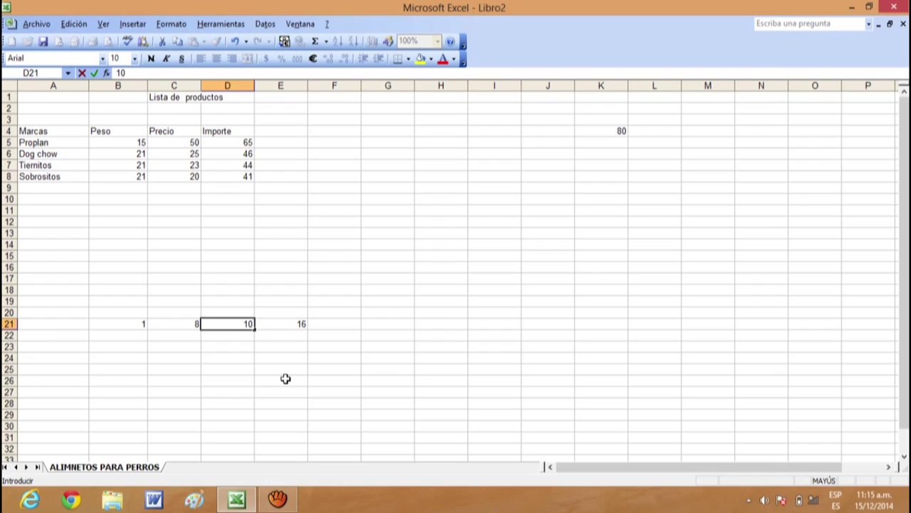
pyautogui.click(297, 329)
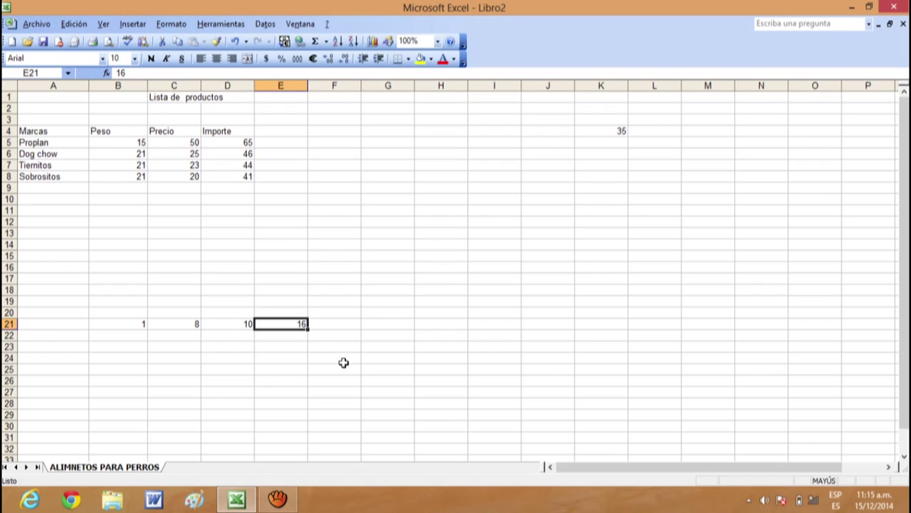
# - Set E21 to 6 and add 4 in F21, dropping the K4 total to 25
pyautogui.press('BackSpace')
pyautogui.write('6')
pyautogui.click(338, 327)
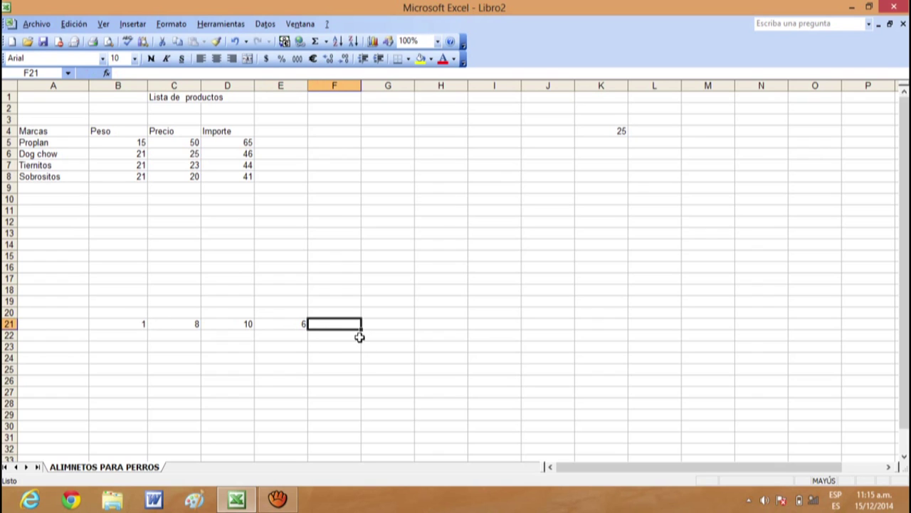
pyautogui.write('4')
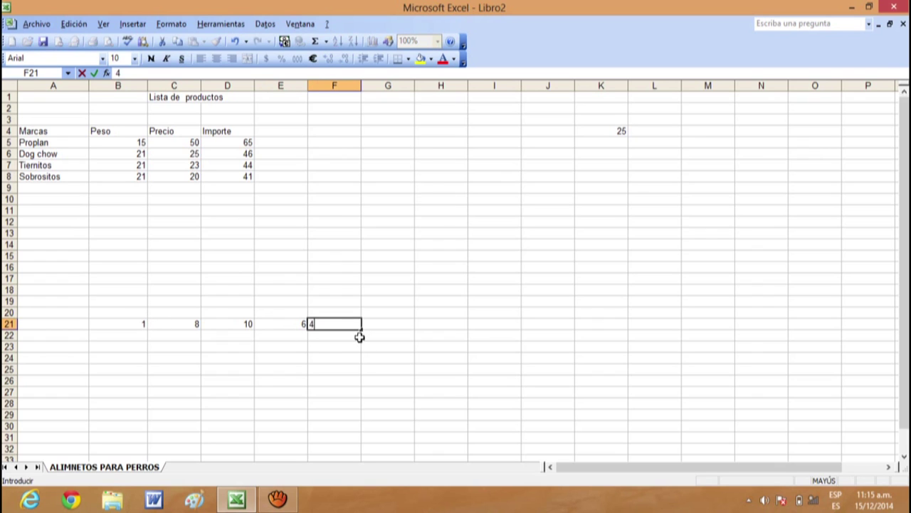
pyautogui.click(458, 337)
pyautogui.press('Return')
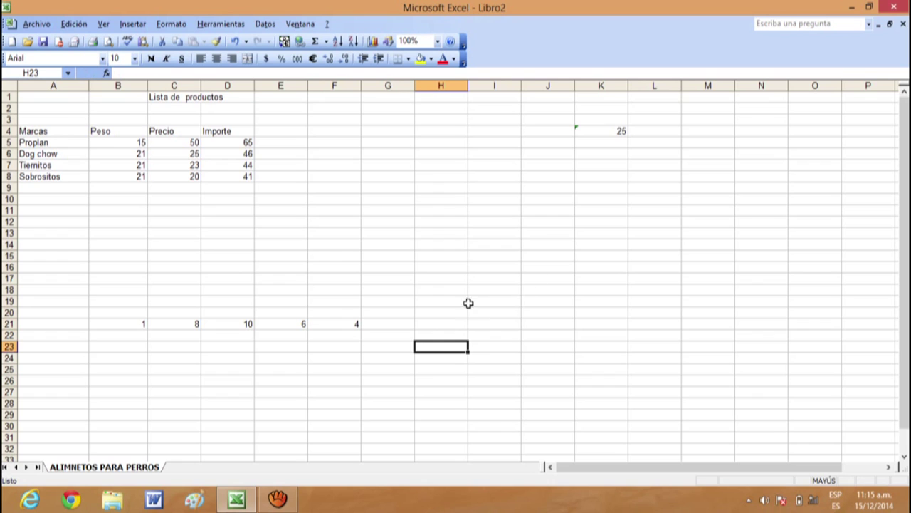
pyautogui.click(604, 133)
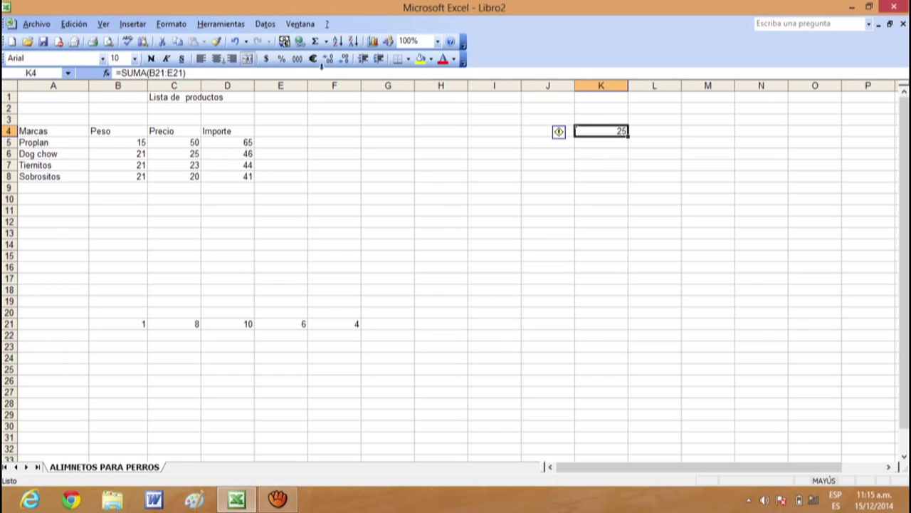
# - Replace K4's SUMA formula with =PROMEDIO(B21:F21) to average the five row 21 values
pyautogui.click(164, 73)
pyautogui.press('BackSpace')
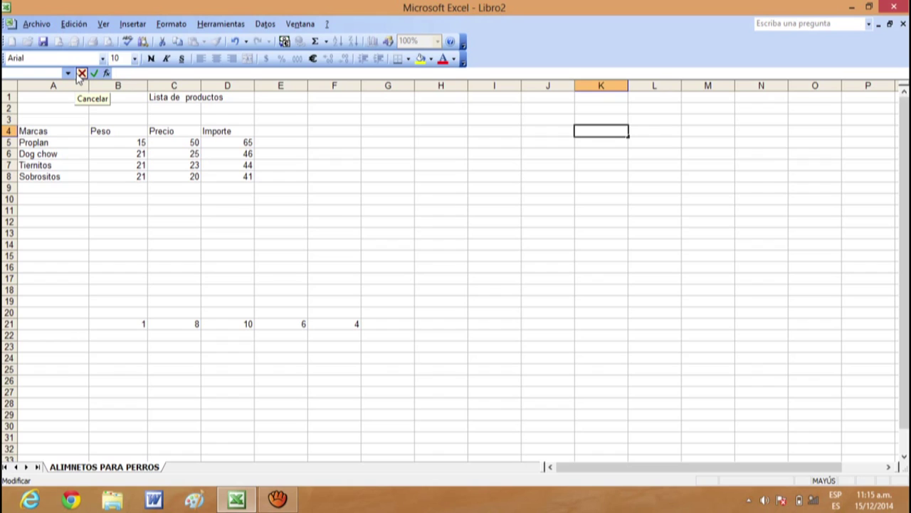
pyautogui.write('=')
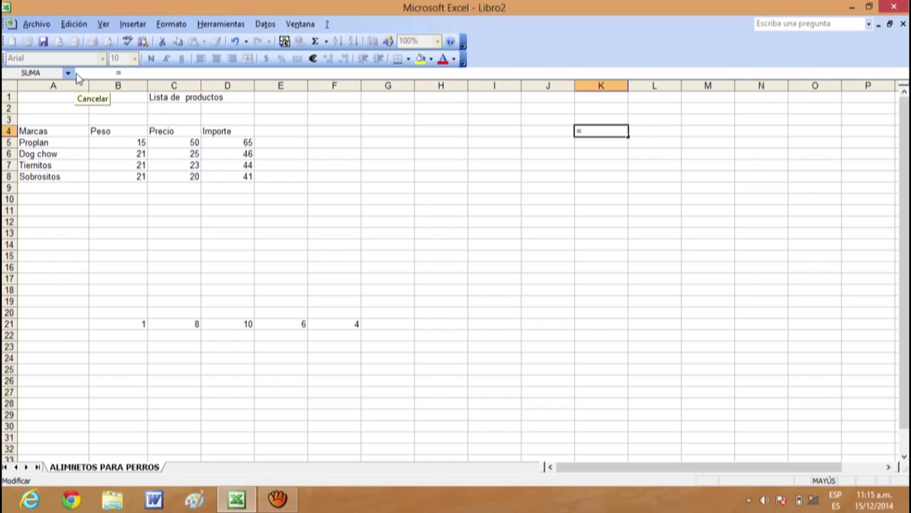
pyautogui.write('P')
pyautogui.write('ROMEDIO')
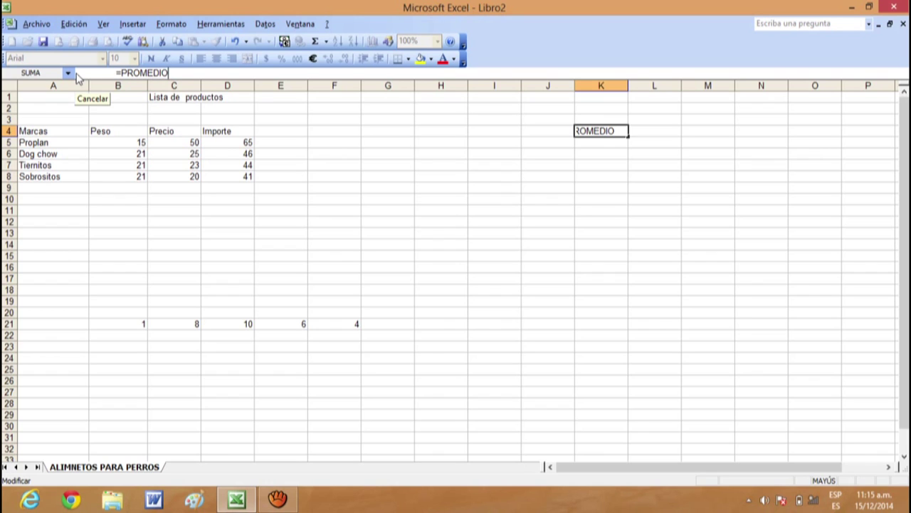
pyautogui.write('(')
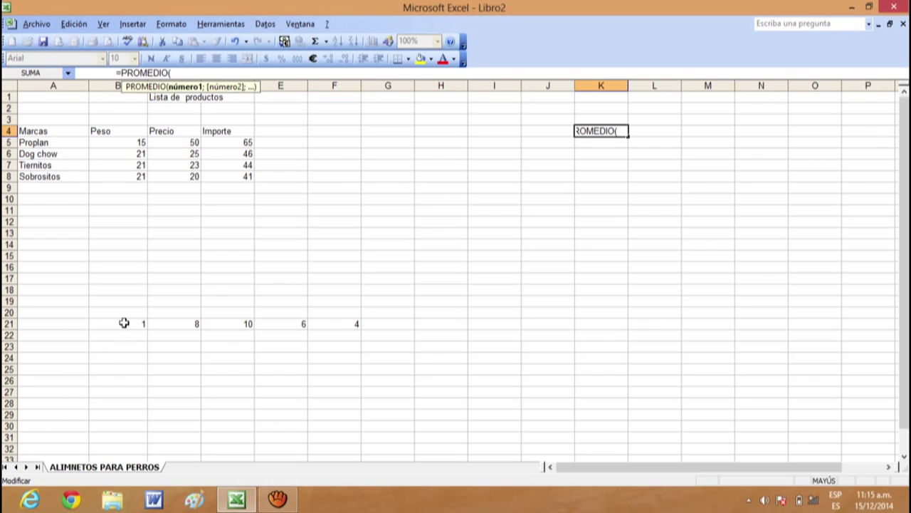
pyautogui.moveTo(121, 324); pyautogui.dragTo(338, 323)
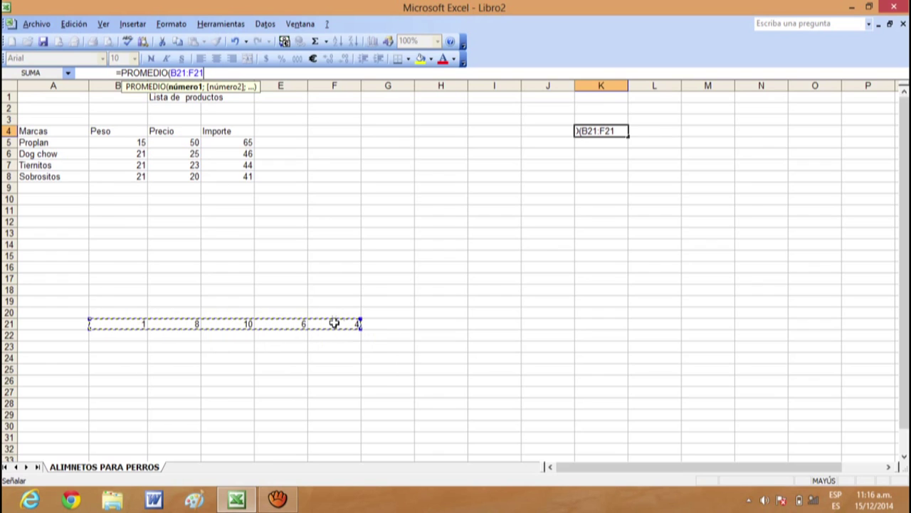
pyautogui.press('Return')
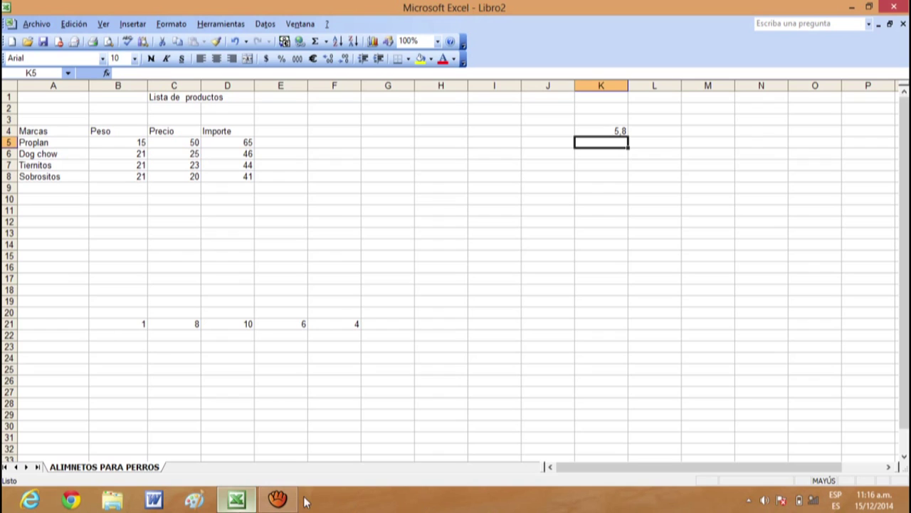
# - Replace B21 with 7 and F21 with 9, then confirm K4's =PROMEDIO(B21:F21) shows 8
pyautogui.click(126, 324)
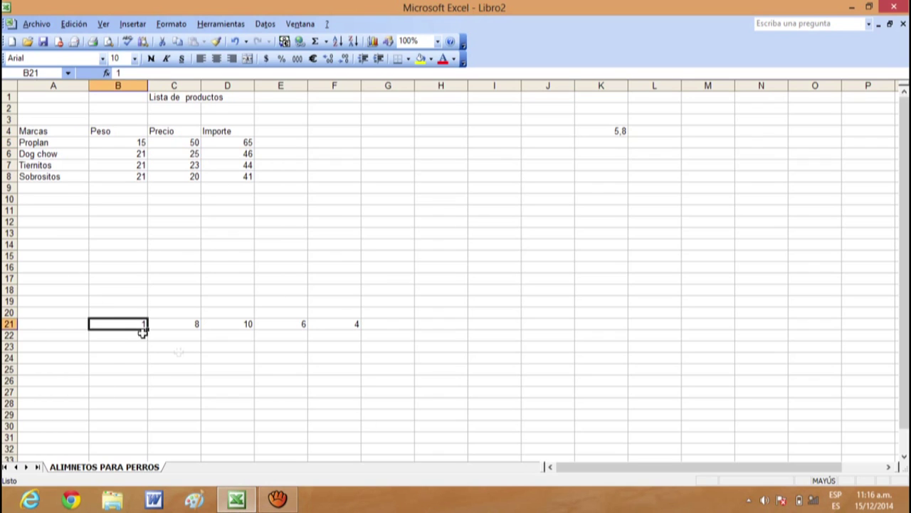
pyautogui.press('BackSpace')
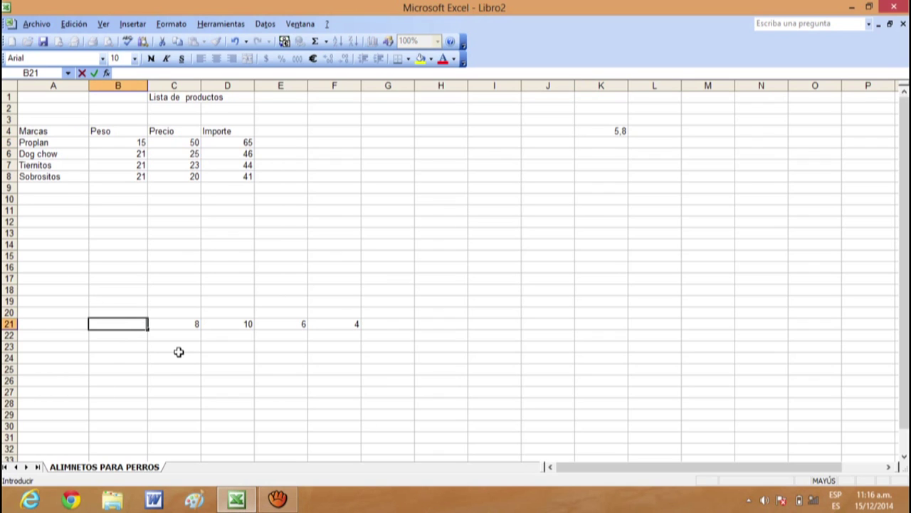
pyautogui.write('7')
pyautogui.press('Return')
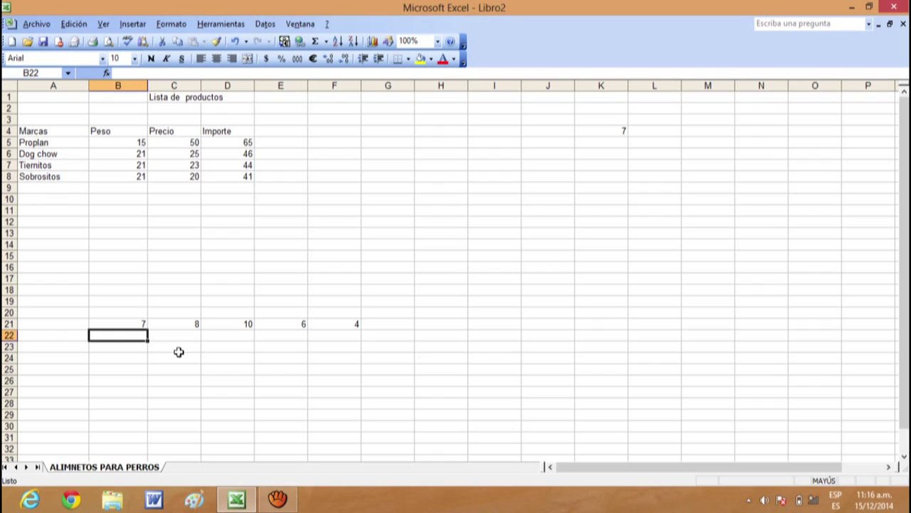
pyautogui.click(349, 324)
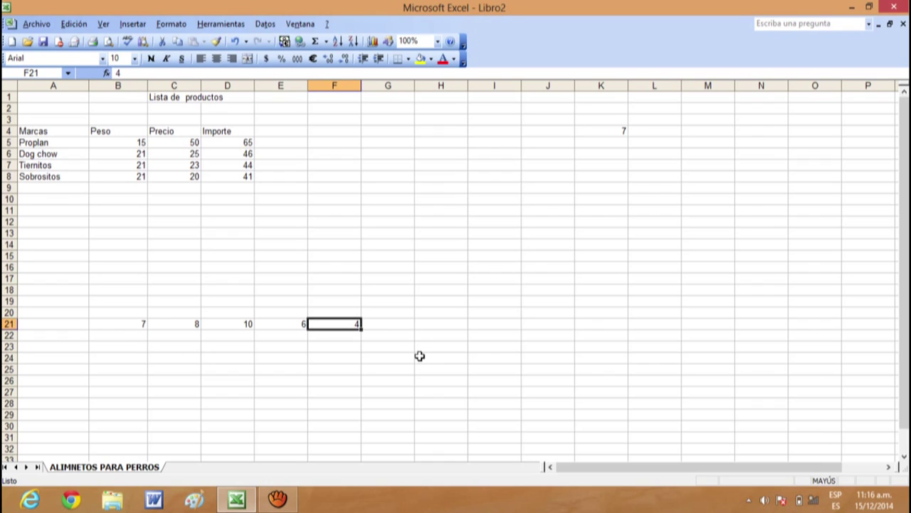
pyautogui.write('9')
pyautogui.press('Return')
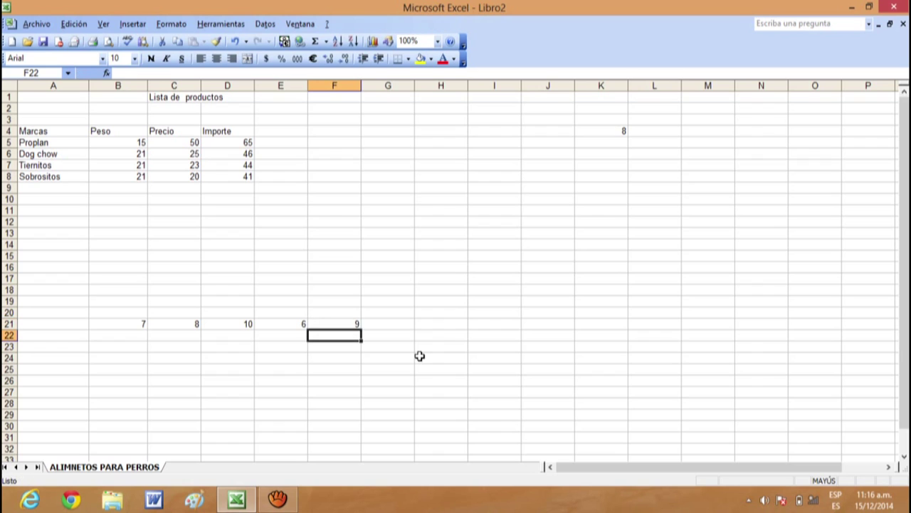
pyautogui.click(618, 131)
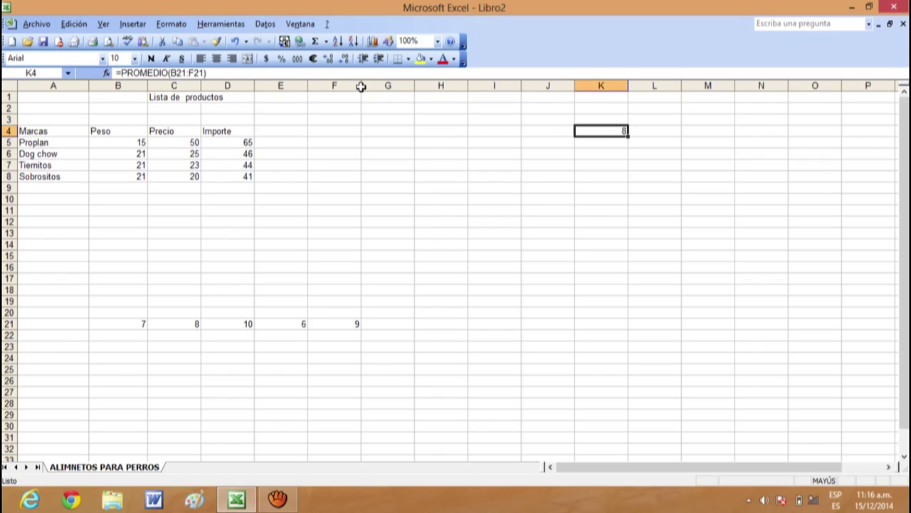